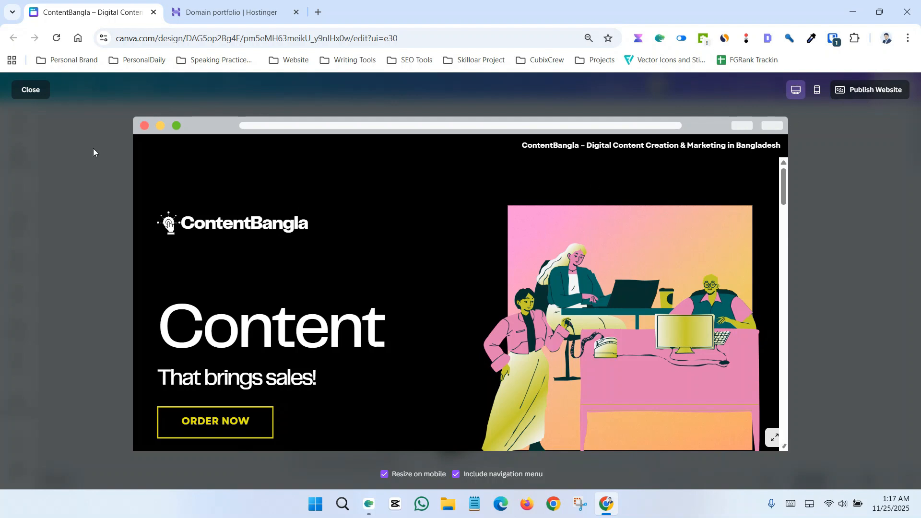
Step: Close the website preview and switch to the Hostinger domain portfolio
{"action": "left_click", "coordinate": [31, 91]}
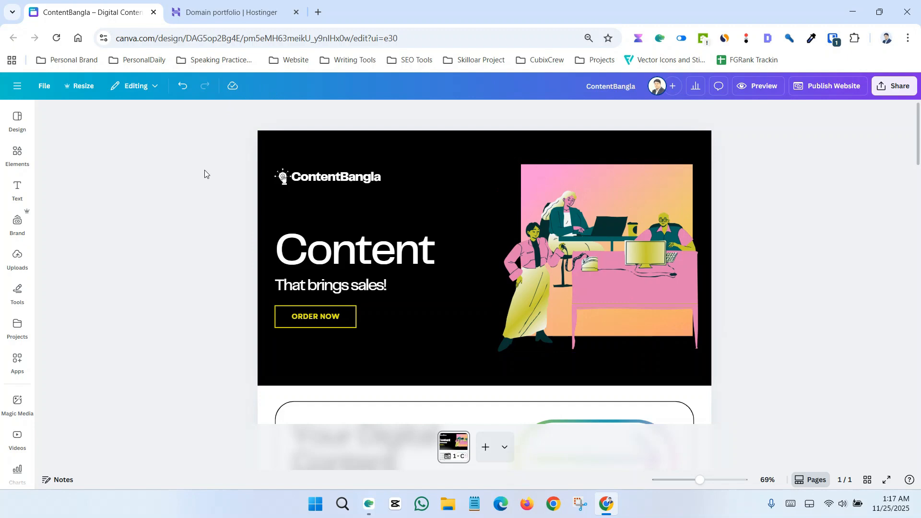
{"action": "left_click", "coordinate": [229, 15]}
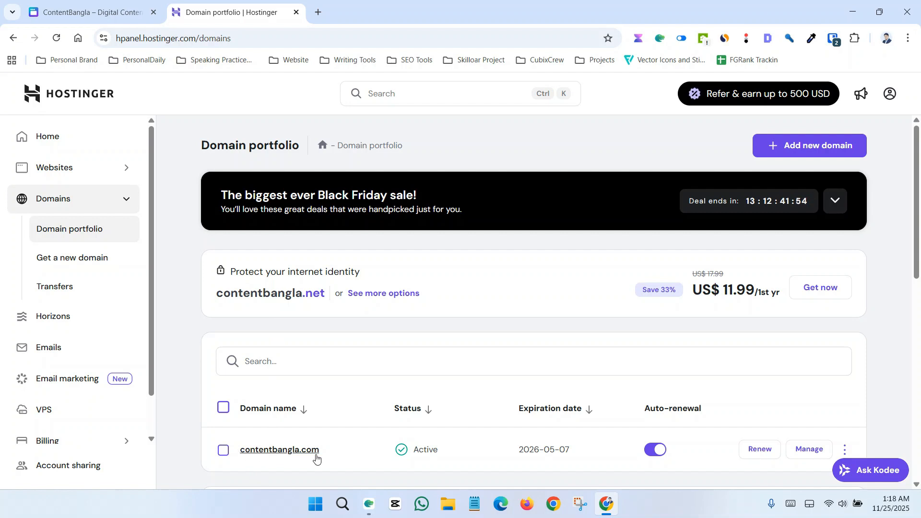
{"action": "left_click", "coordinate": [88, 12]}
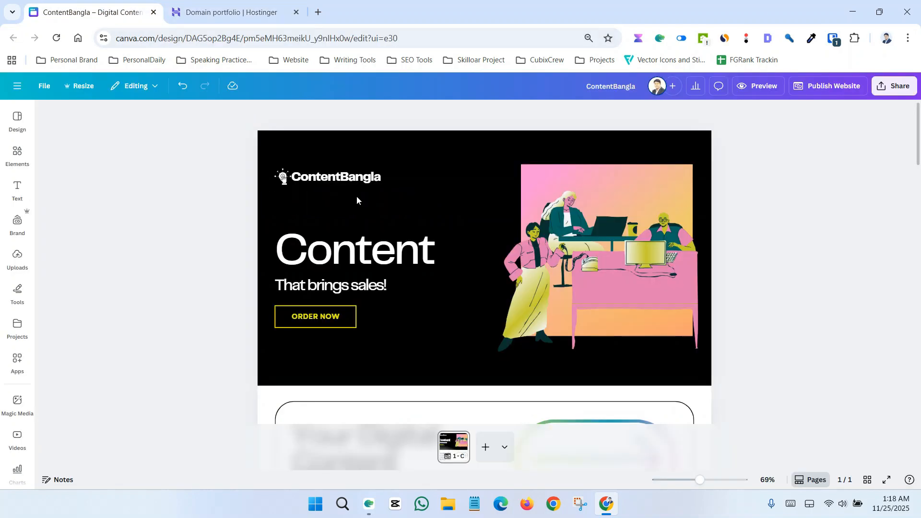
{"action": "key", "text": "ctrl+Tab"}
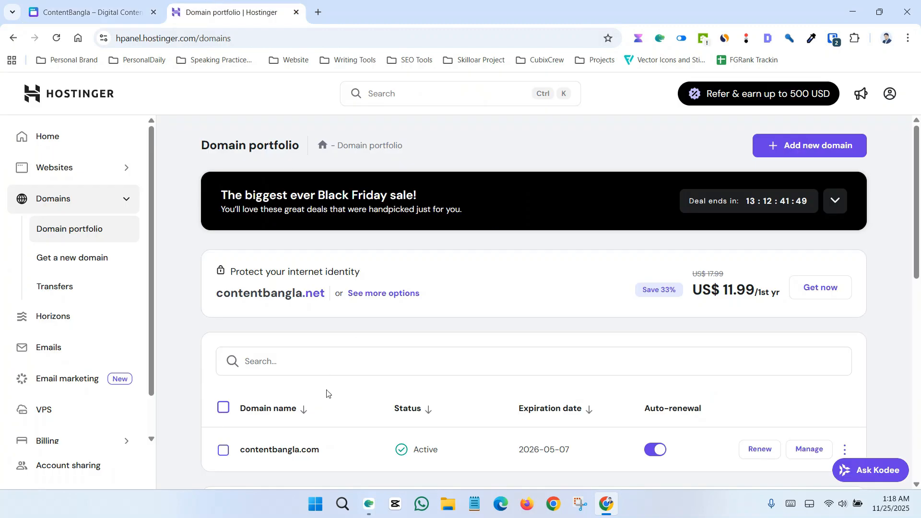
Step: Copy the domain contentbangla.com from the portfolio and open it in a new browser tab
{"action": "left_click_drag", "start_coordinate": [325, 459], "coordinate": [240, 453]}
{"action": "right_click", "coordinate": [259, 451]}
{"action": "left_click", "coordinate": [294, 216]}
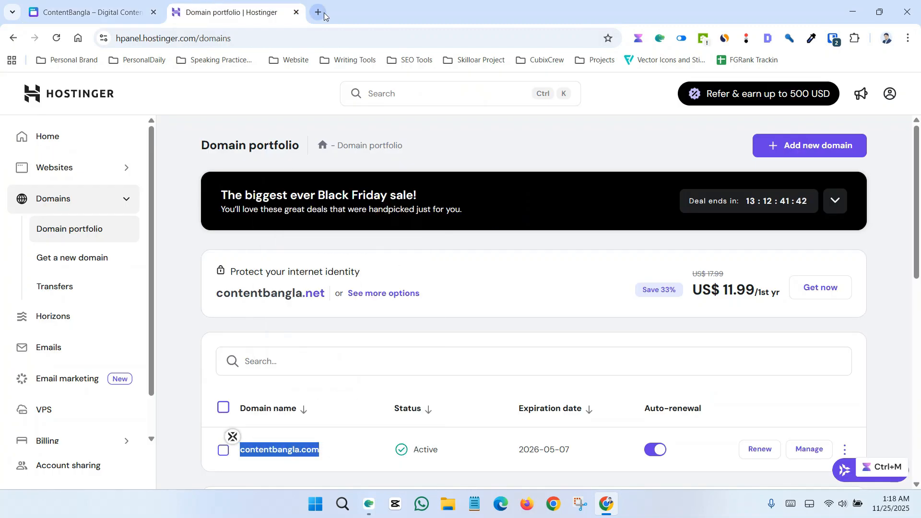
{"action": "left_click", "coordinate": [318, 12]}
{"action": "key", "text": "ctrl+v"}
{"action": "key", "text": "Return"}
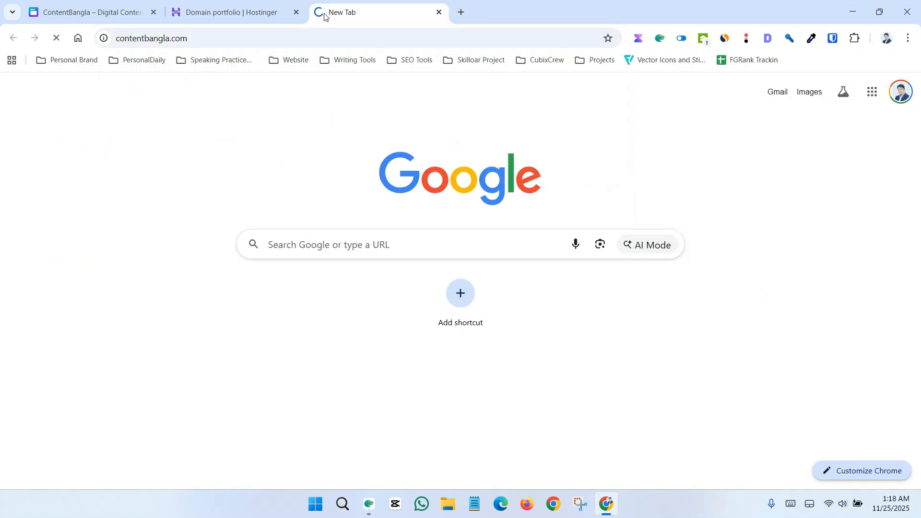
Step: Switch back to Canva, start publishing the website and request a new domain from its site address settings
{"action": "left_click", "coordinate": [73, 22]}
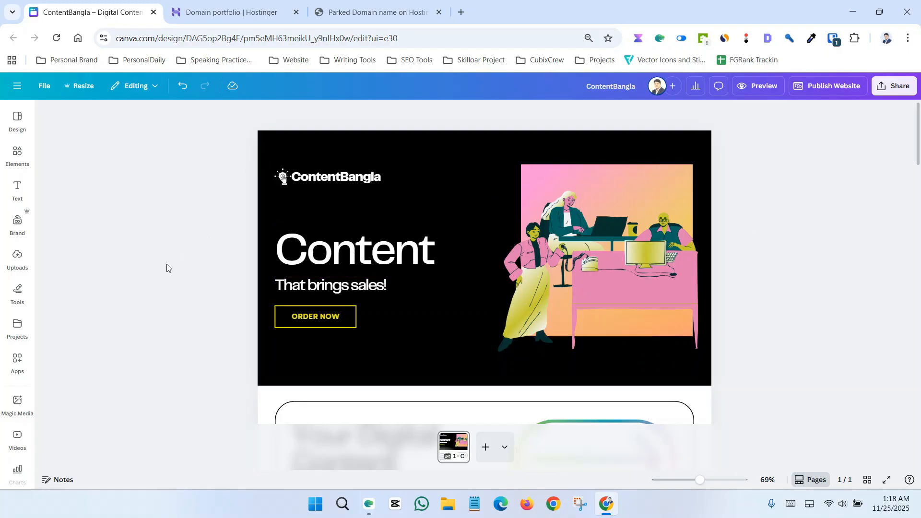
{"action": "left_click", "coordinate": [834, 92]}
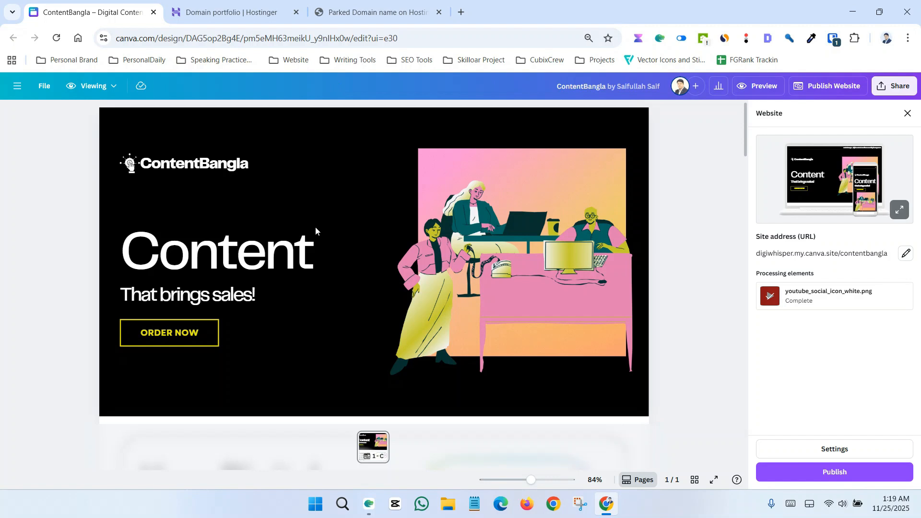
{"action": "left_click", "coordinate": [905, 253]}
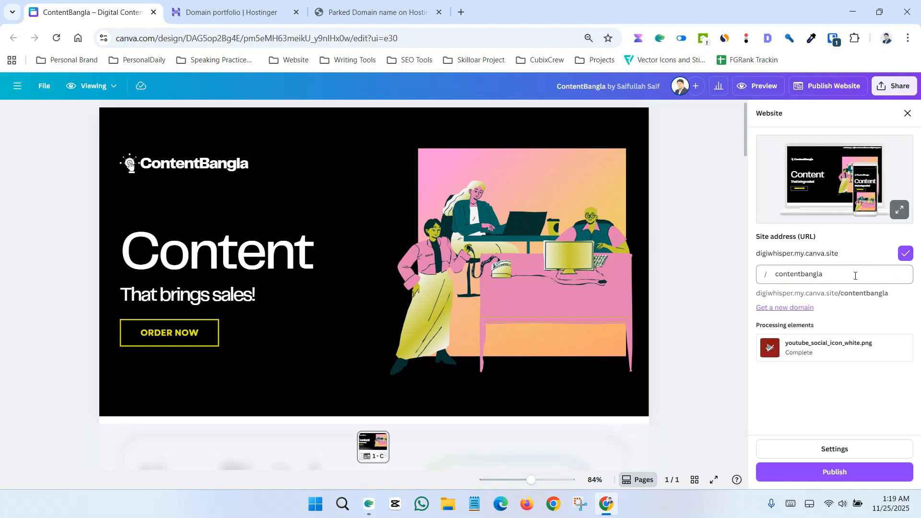
{"action": "left_click", "coordinate": [786, 308]}
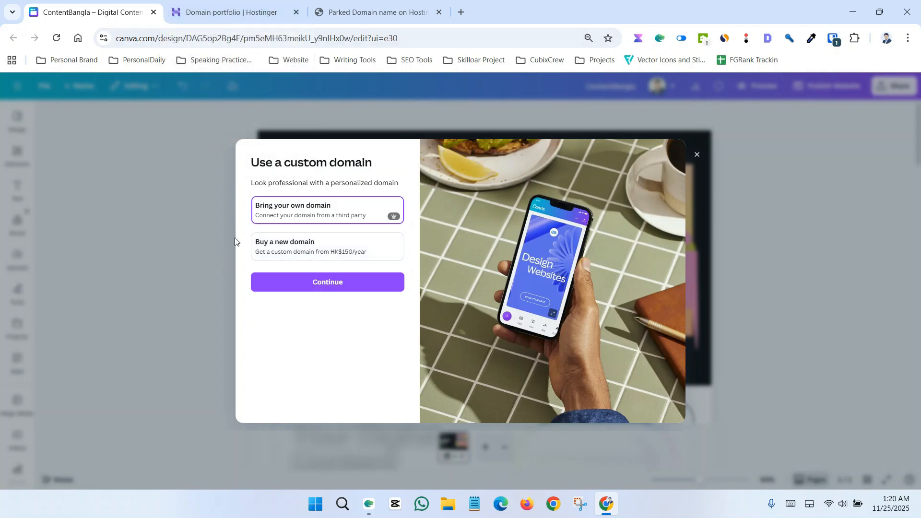
Step: Check the domain in Hostinger, then continue in Canva with the option to bring your own domain
{"action": "left_click", "coordinate": [235, 13]}
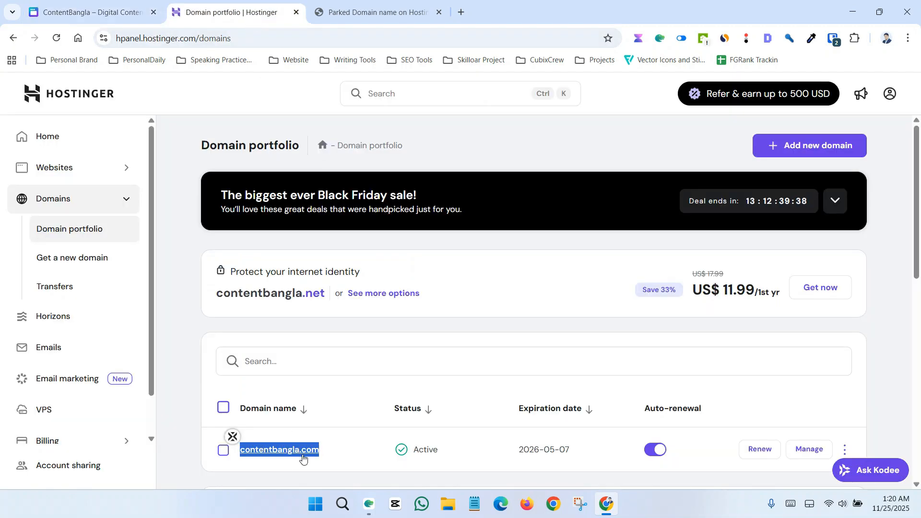
{"action": "left_click", "coordinate": [111, 13]}
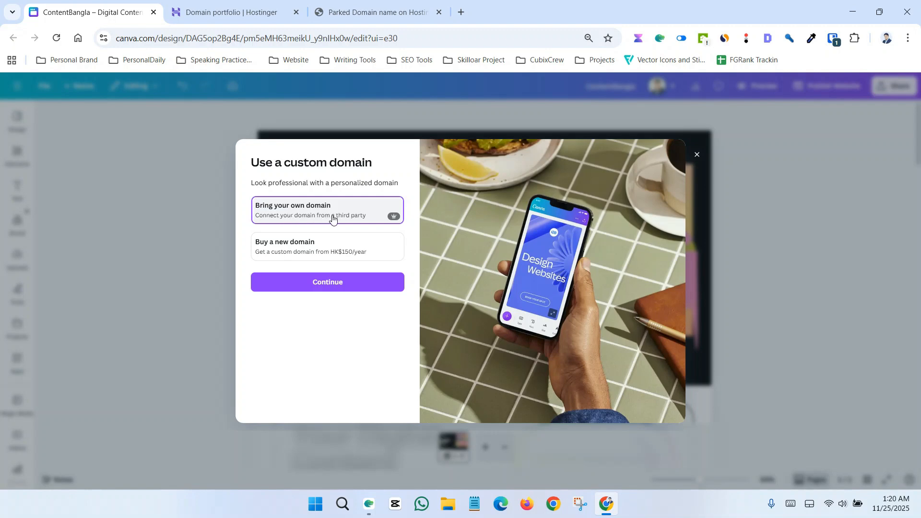
{"action": "left_click", "coordinate": [327, 285]}
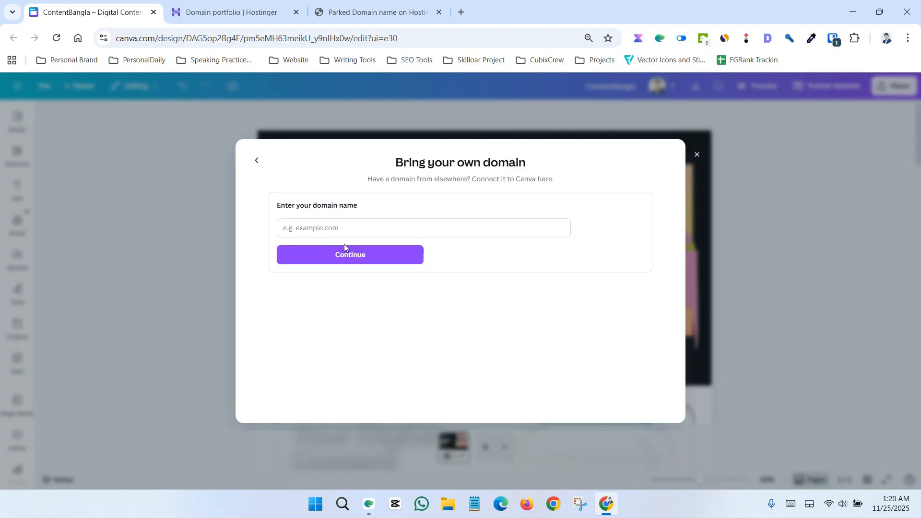
Step: Copy contentbangla.com from Hostinger, submit it in Canva as the domain name and open the manual connection steps
{"action": "left_click", "coordinate": [235, 13]}
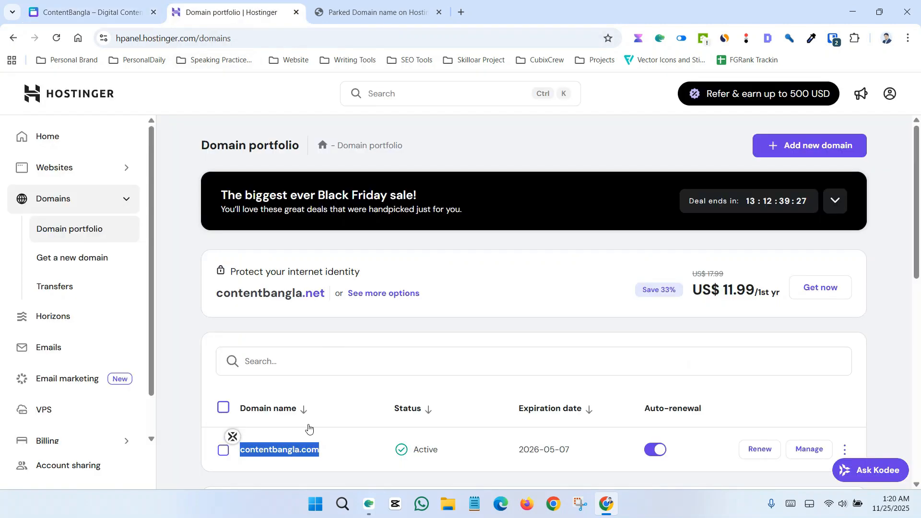
{"action": "right_click", "coordinate": [291, 450]}
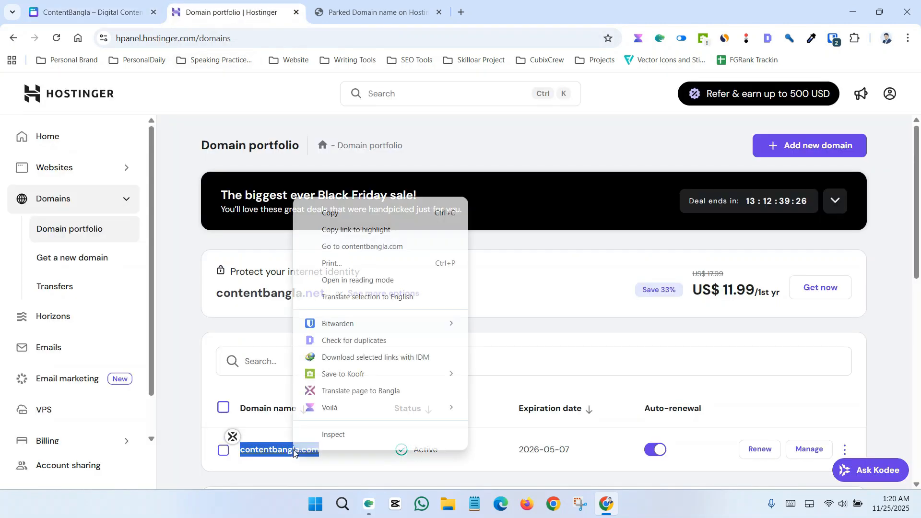
{"action": "left_click", "coordinate": [334, 215]}
{"action": "left_click", "coordinate": [82, 13]}
{"action": "left_click", "coordinate": [307, 231]}
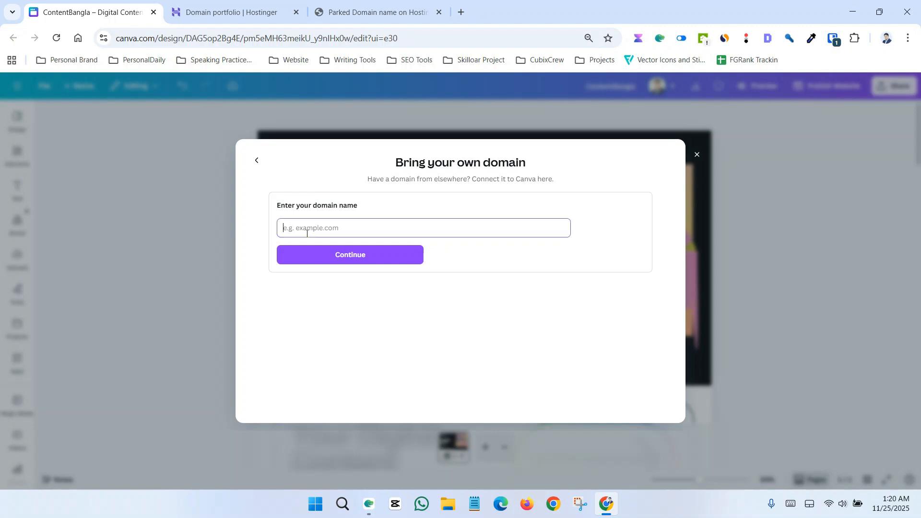
{"action": "key", "text": "ctrl+v"}
{"action": "left_click", "coordinate": [357, 261]}
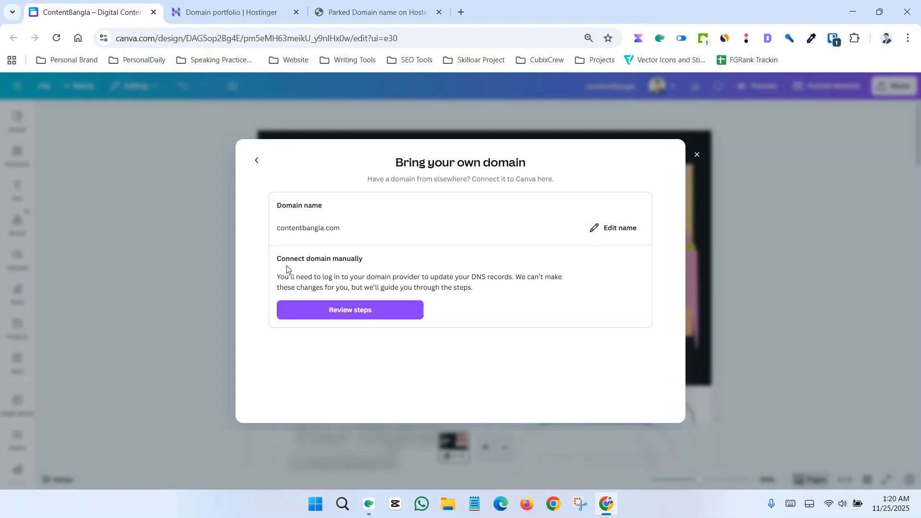
{"action": "left_click", "coordinate": [347, 316]}
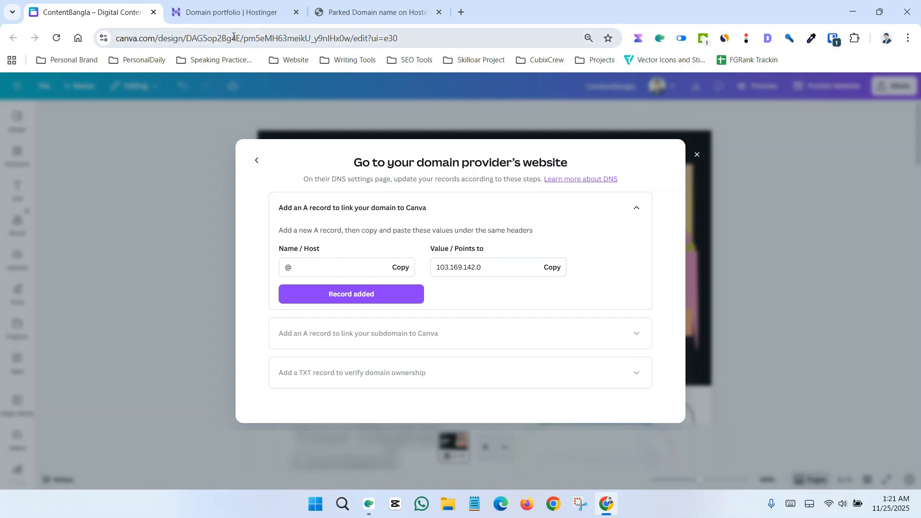
Step: Switch to Hostinger and open the DNS and nameserver settings of contentbangla.com
{"action": "left_click", "coordinate": [233, 14]}
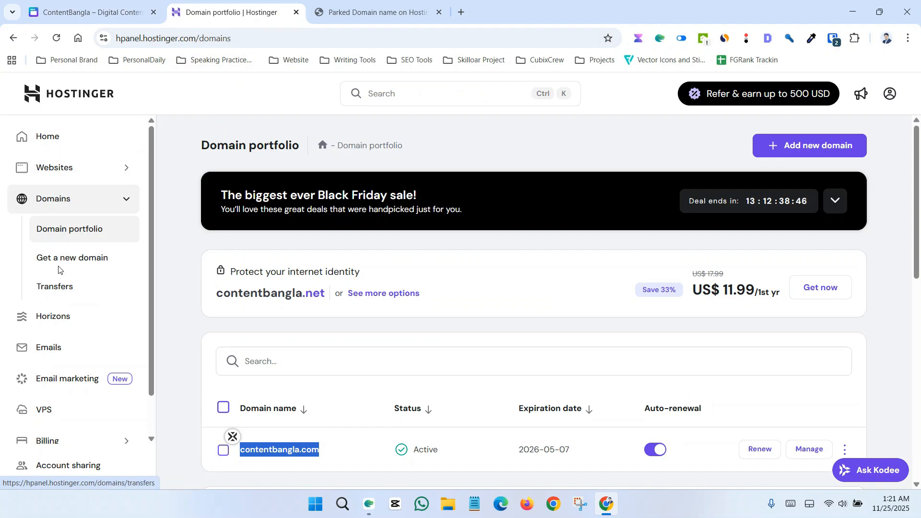
{"action": "left_click", "coordinate": [203, 438]}
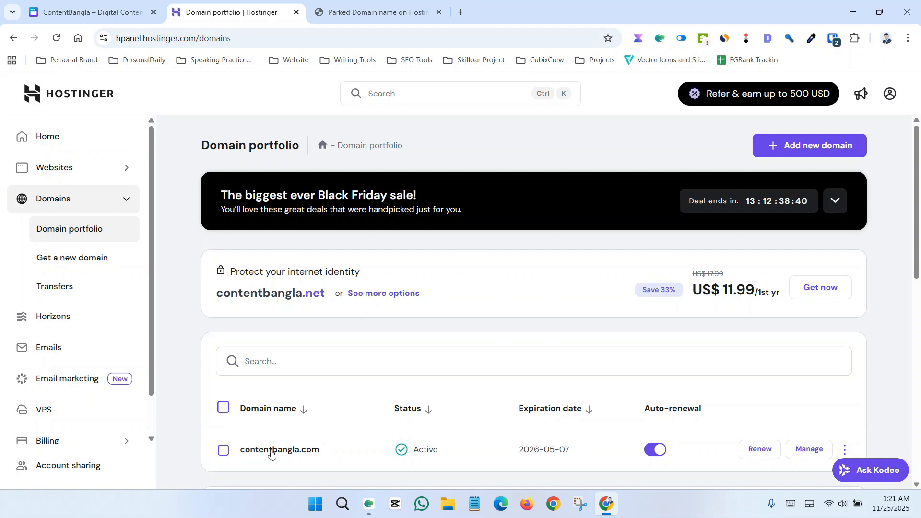
{"action": "left_click", "coordinate": [809, 449]}
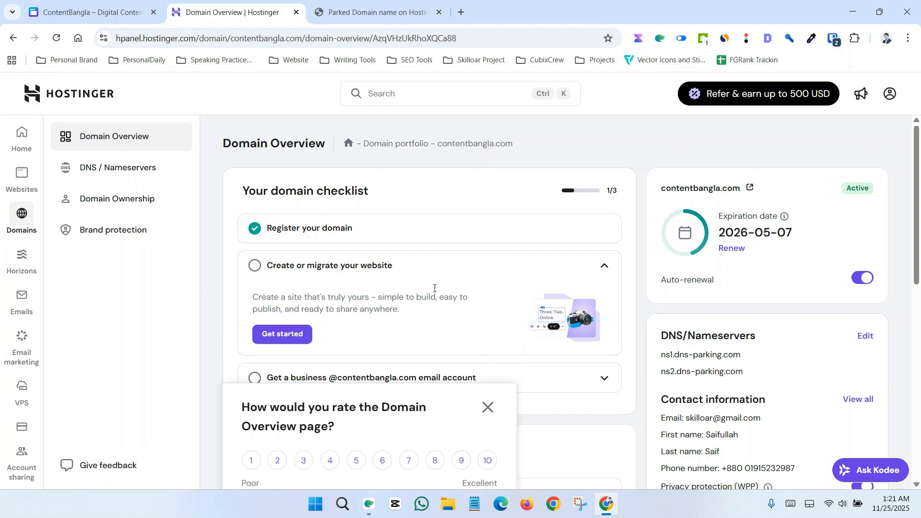
{"action": "left_click", "coordinate": [110, 174]}
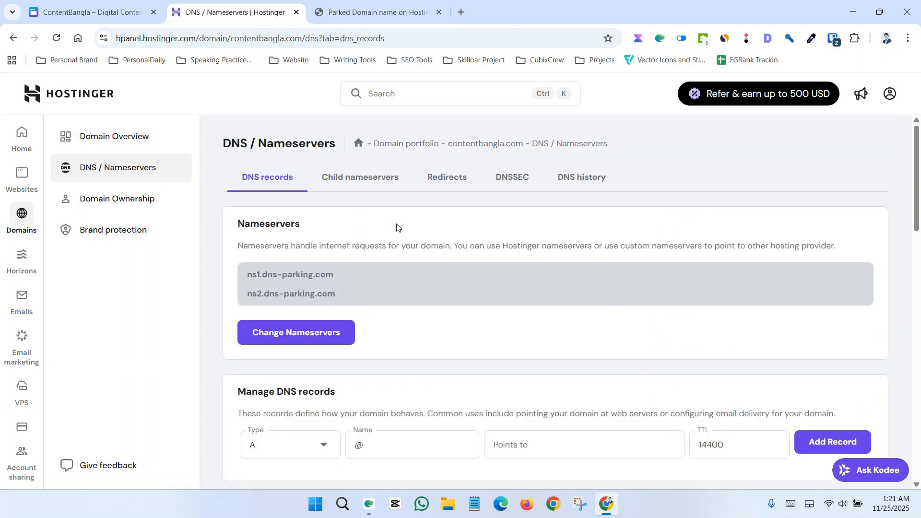
Step: Delete all existing DNS records of contentbangla.com, including the CNAME, CAA and A records
{"action": "scroll", "coordinate": [398, 276], "scroll_direction": "down", "scroll_amount": 6}
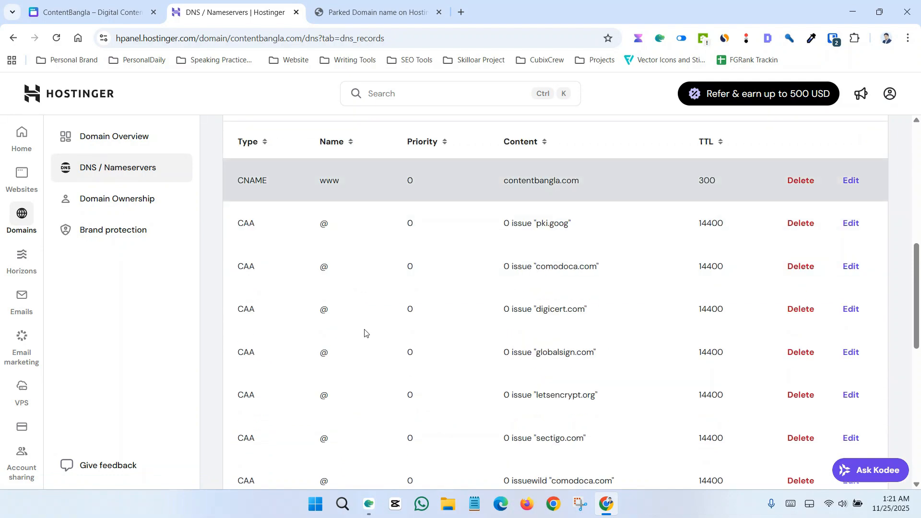
{"action": "scroll", "coordinate": [397, 338], "scroll_direction": "up", "scroll_amount": 1}
{"action": "scroll", "coordinate": [480, 312], "scroll_direction": "down", "scroll_amount": 2}
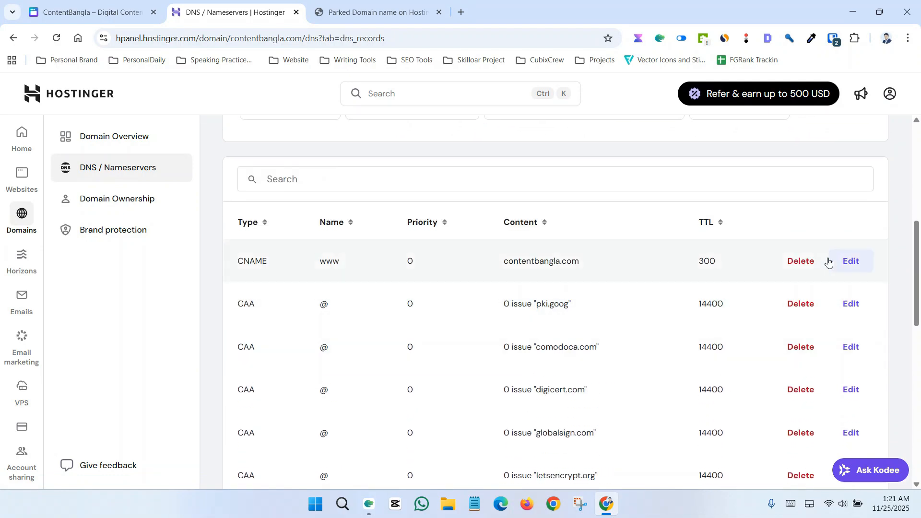
{"action": "left_click", "coordinate": [791, 263]}
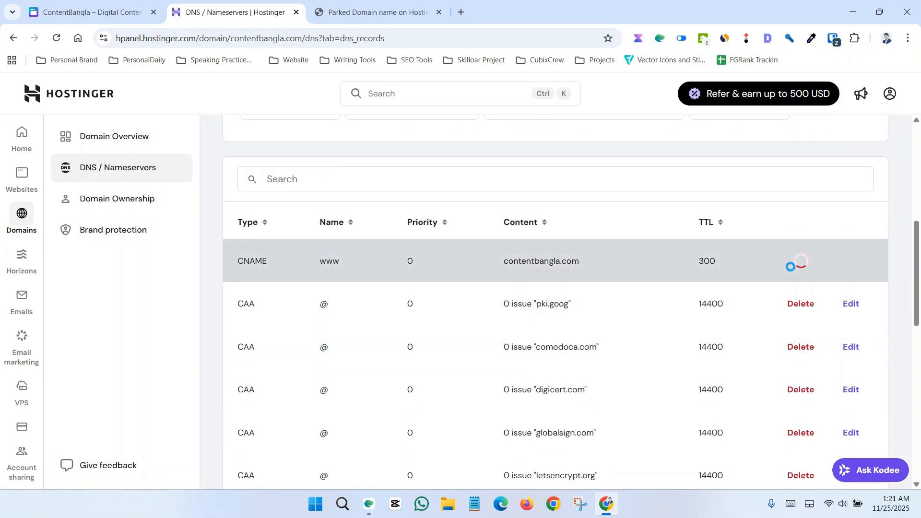
{"action": "left_click", "coordinate": [801, 261]}
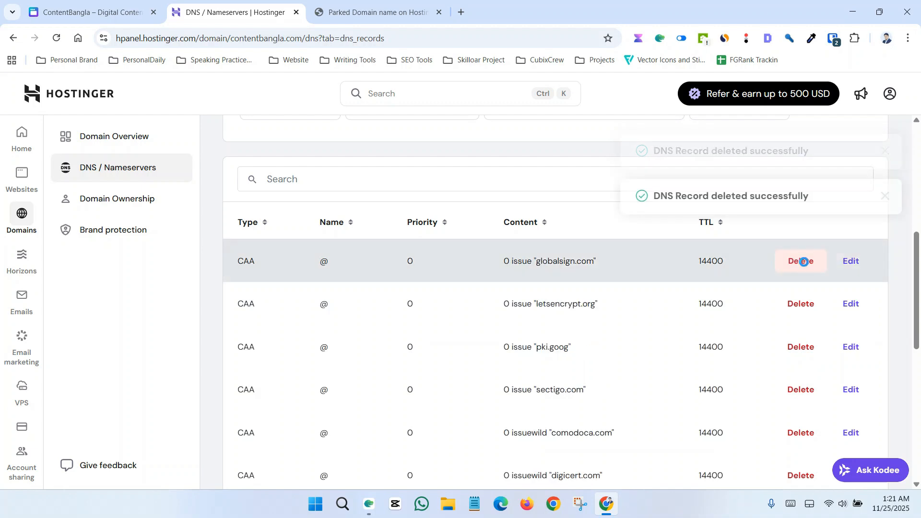
{"action": "left_click", "coordinate": [800, 261]}
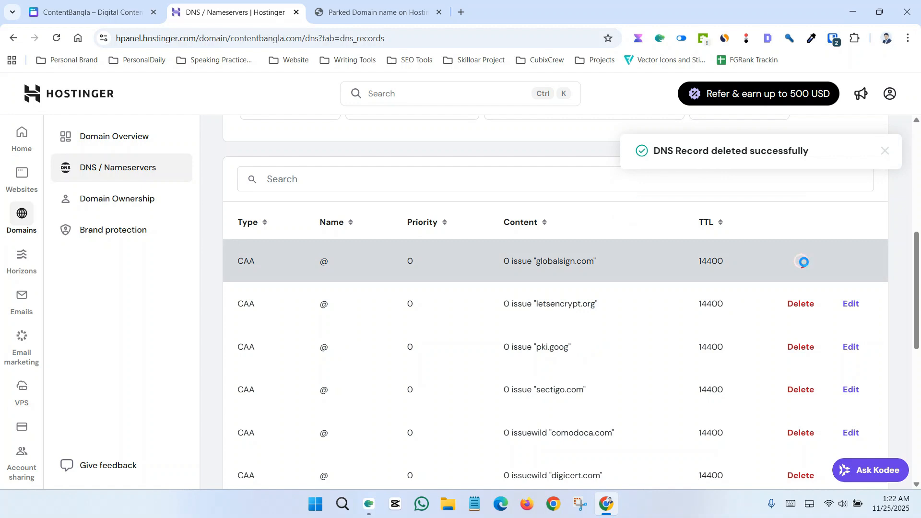
{"action": "left_click", "coordinate": [800, 261]}
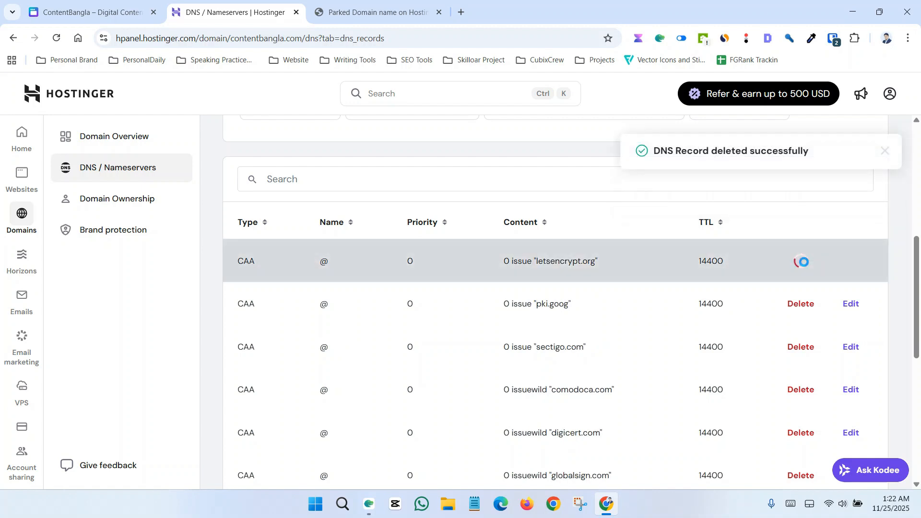
{"action": "left_click", "coordinate": [803, 261]}
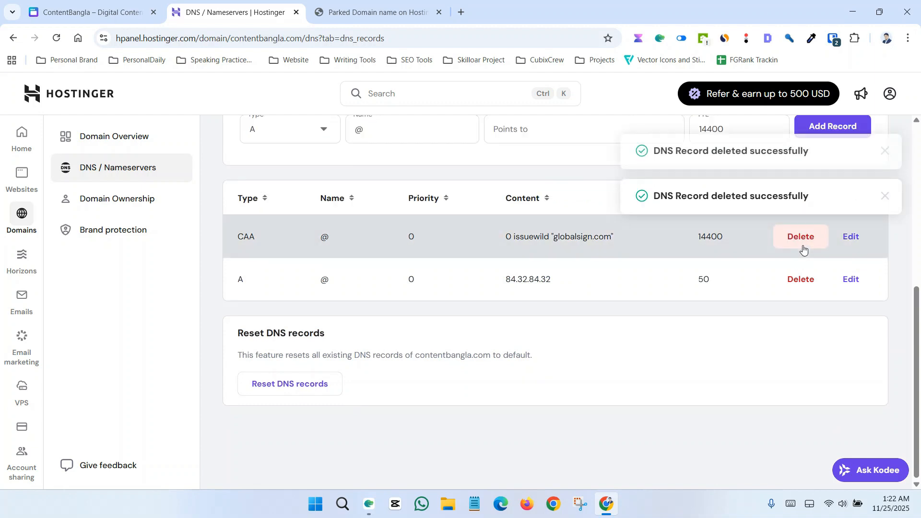
{"action": "left_click", "coordinate": [800, 237]}
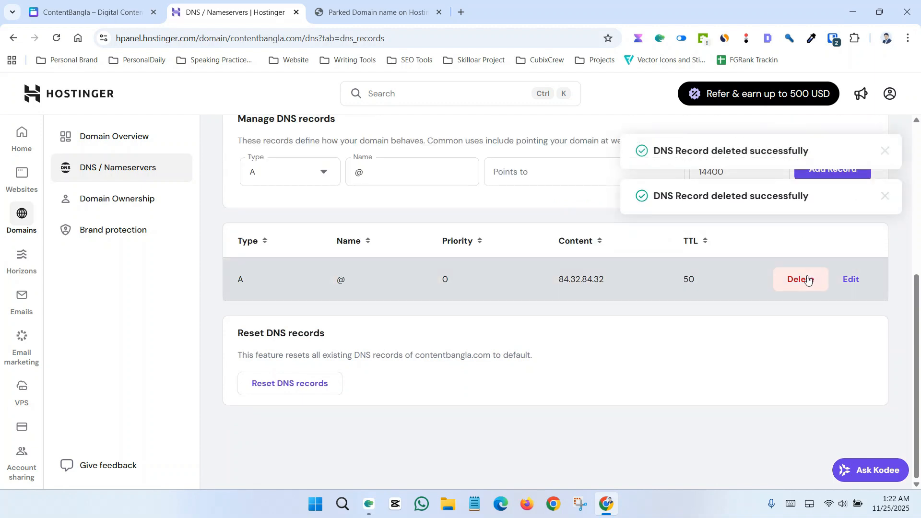
{"action": "left_click", "coordinate": [807, 277]}
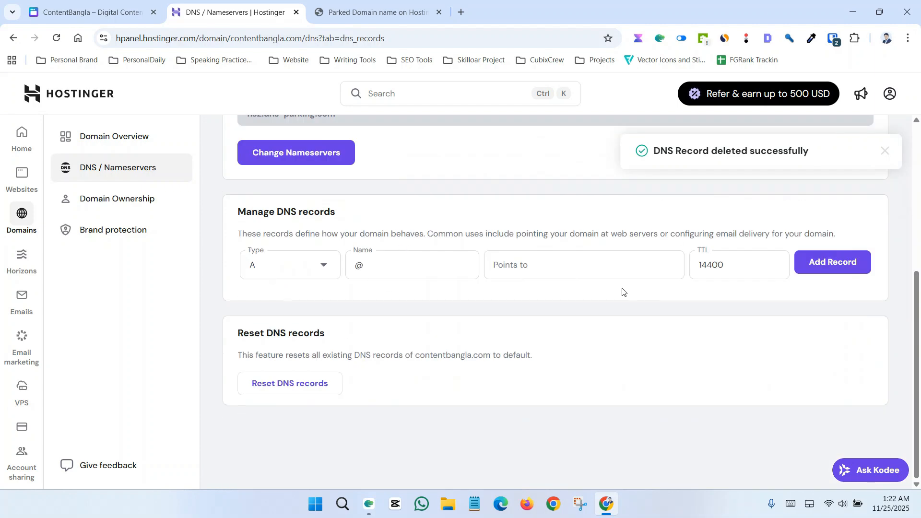
Step: Check Canva's A record instructions and, in Hostinger, set the new DNS record to type A with the name @ copied from Canva
{"action": "left_click", "coordinate": [87, 12]}
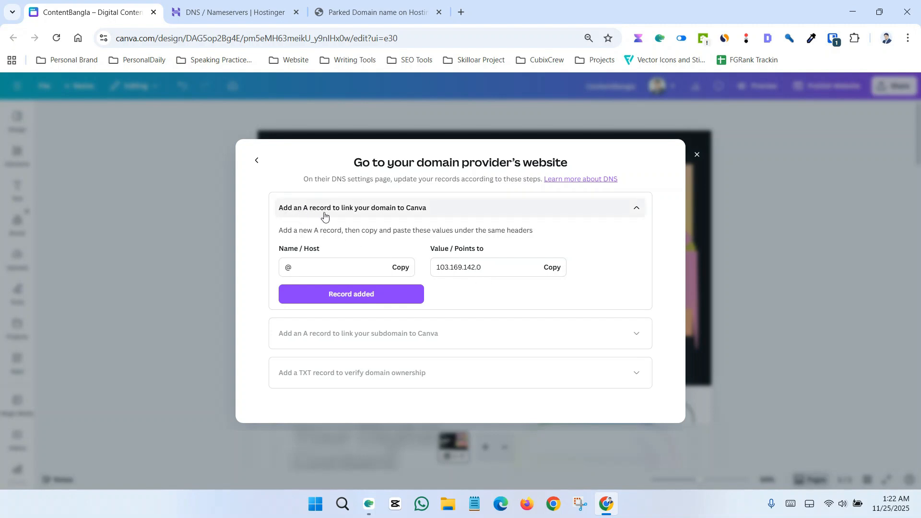
{"action": "key", "text": "ctrl+Tab"}
{"action": "left_click", "coordinate": [318, 267]}
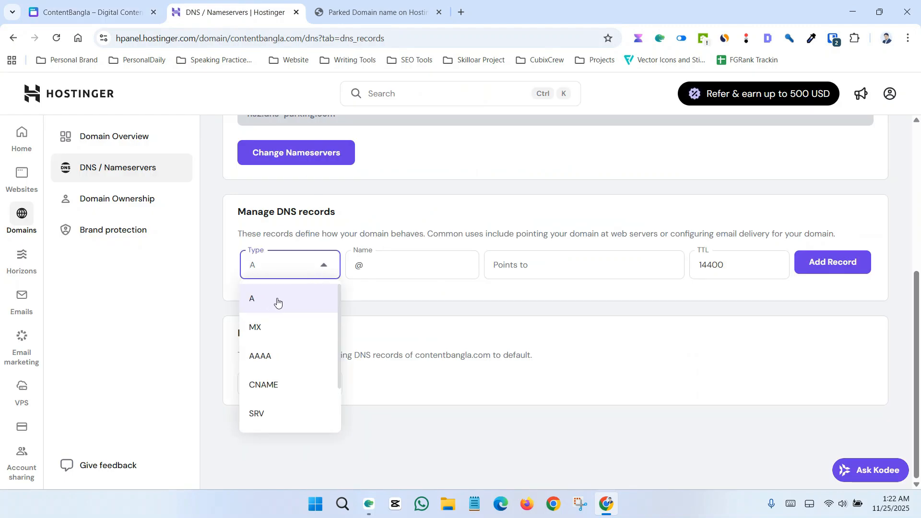
{"action": "left_click", "coordinate": [265, 305]}
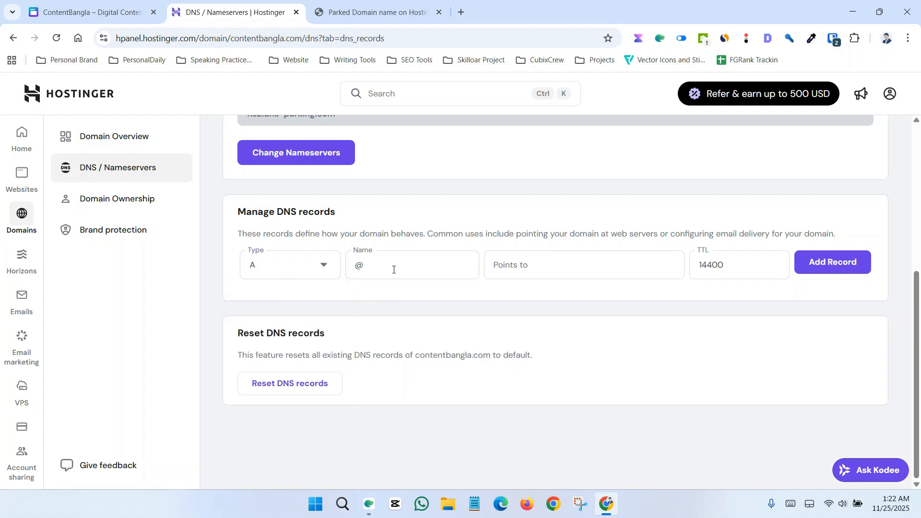
{"action": "left_click", "coordinate": [111, 13]}
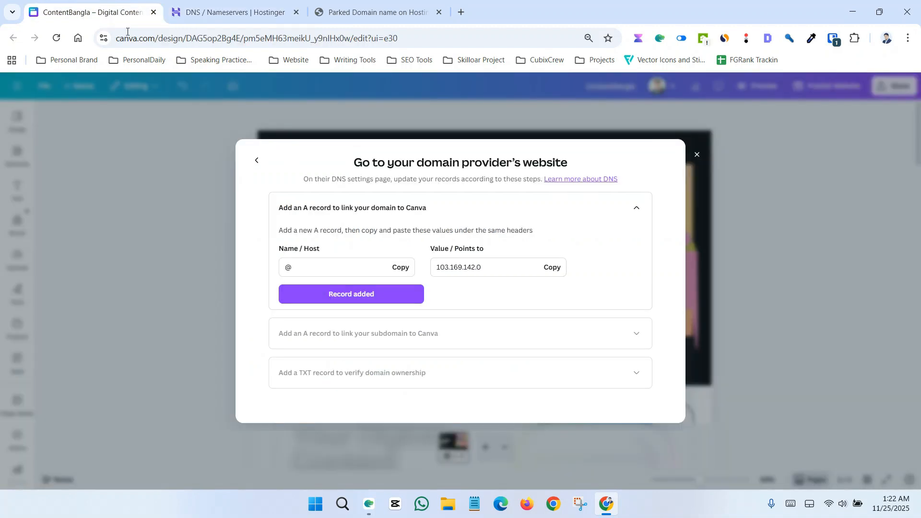
{"action": "left_click", "coordinate": [399, 270]}
{"action": "left_click", "coordinate": [235, 13]}
{"action": "left_click", "coordinate": [381, 262]}
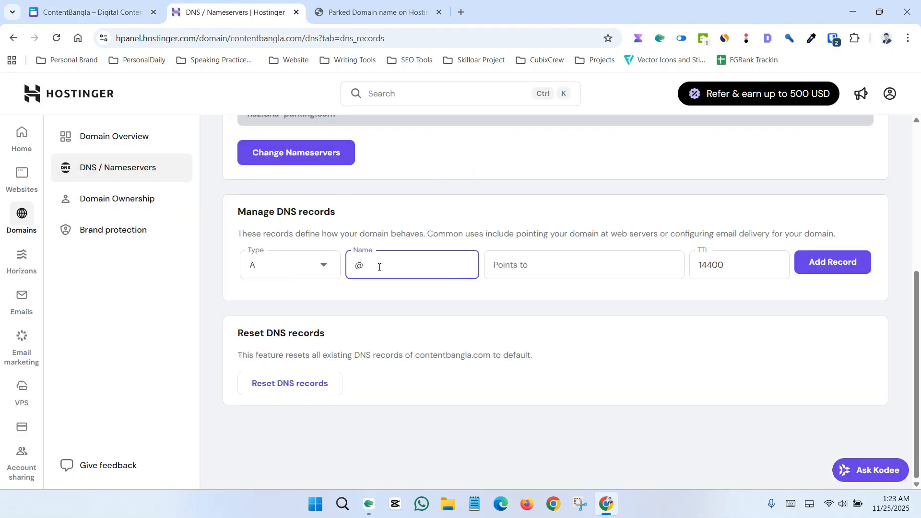
{"action": "key", "text": "ctrl+a"}
{"action": "key", "text": "ctrl+v"}
Step: Copy the points-to value 103.169.142.0 from Canva into the Hostinger A record and add the record
{"action": "left_click", "coordinate": [82, 12]}
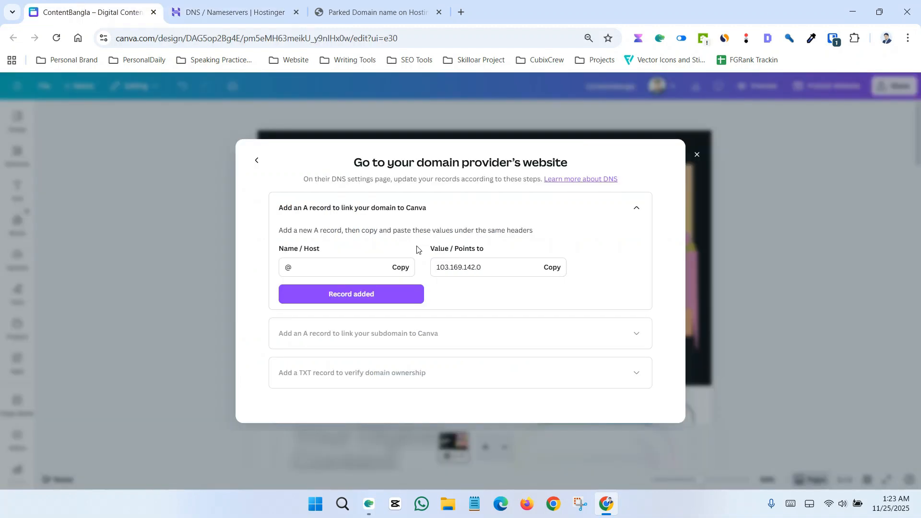
{"action": "left_click", "coordinate": [552, 268]}
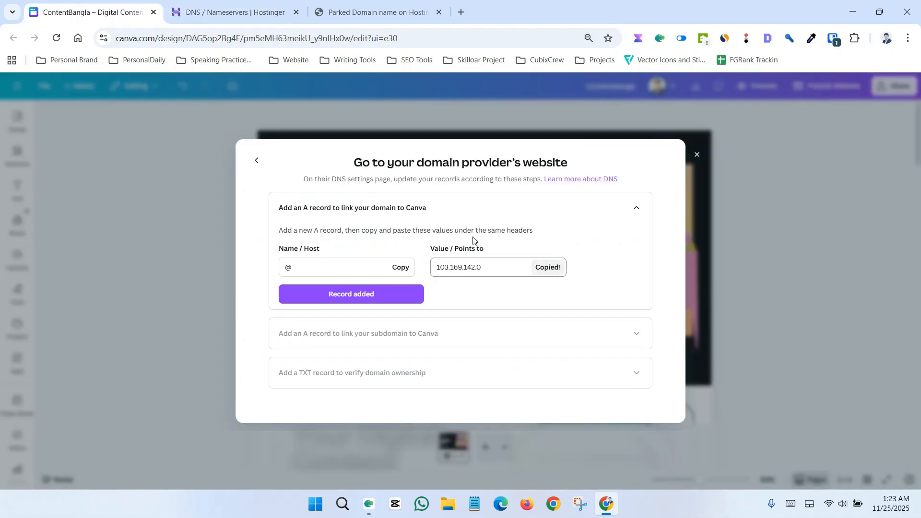
{"action": "left_click", "coordinate": [235, 12]}
{"action": "left_click", "coordinate": [534, 264]}
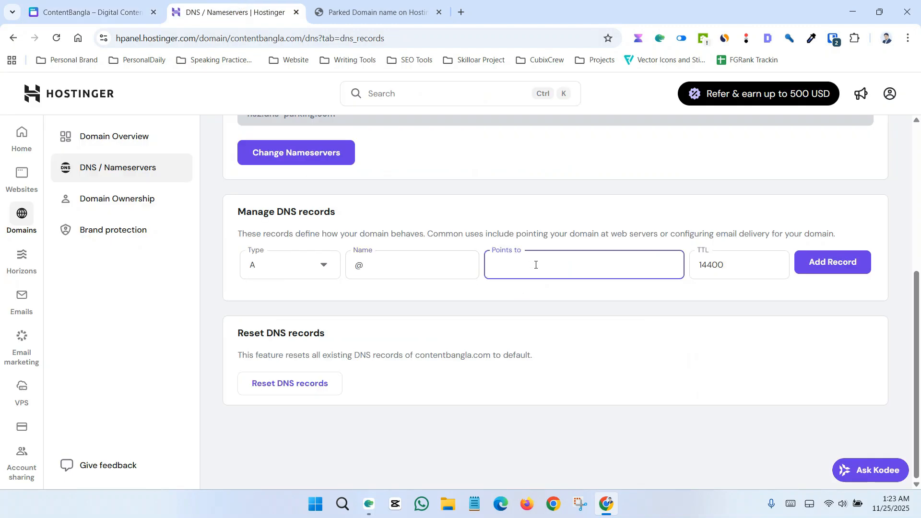
{"action": "key", "text": "ctrl+v"}
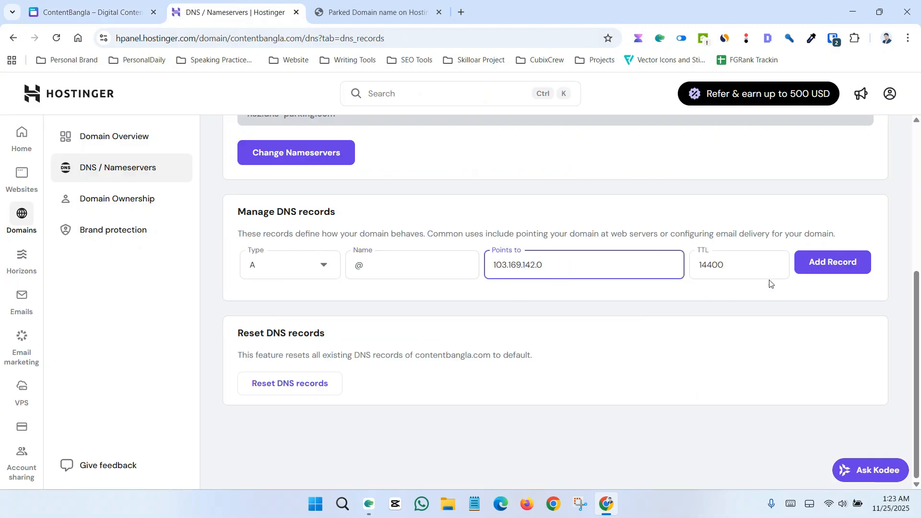
{"action": "left_click", "coordinate": [835, 270]}
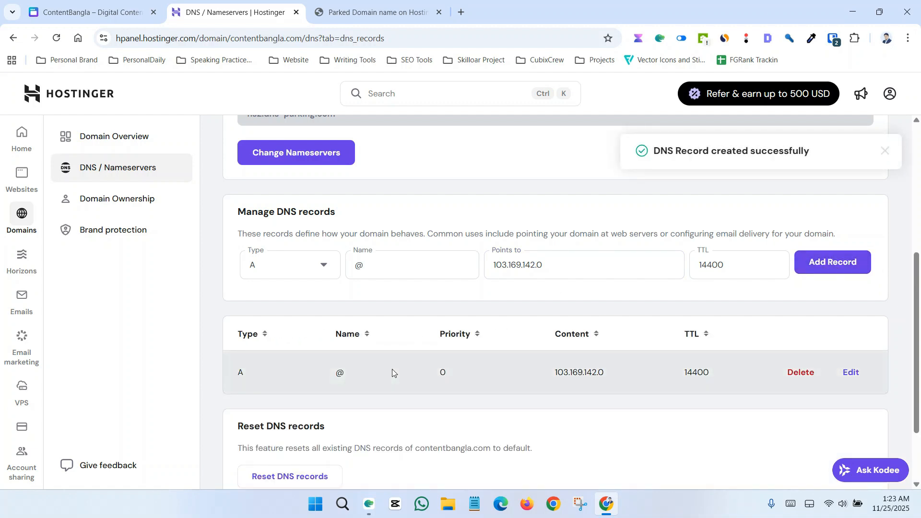
Step: Mark the domain's A record as added in Canva, and prepare another type A record in Hostinger with the name www copied from Canva
{"action": "left_click", "coordinate": [86, 14]}
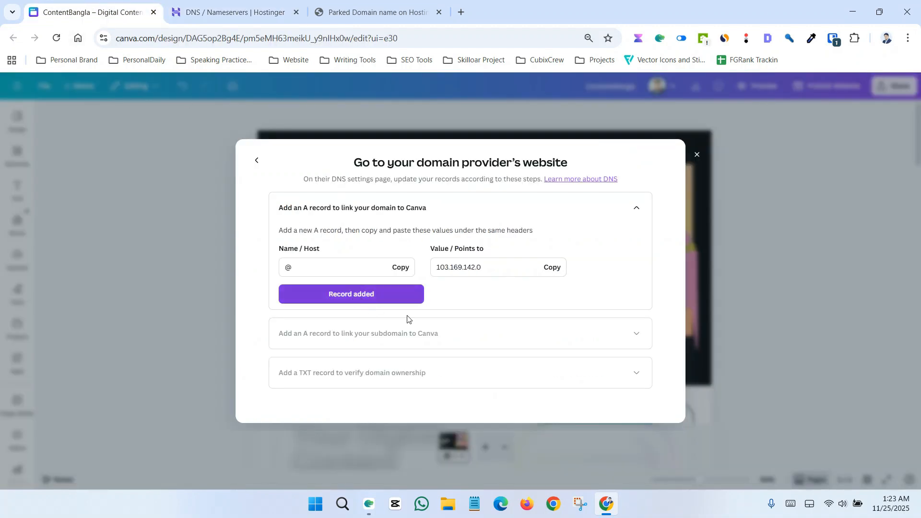
{"action": "left_click", "coordinate": [351, 297]}
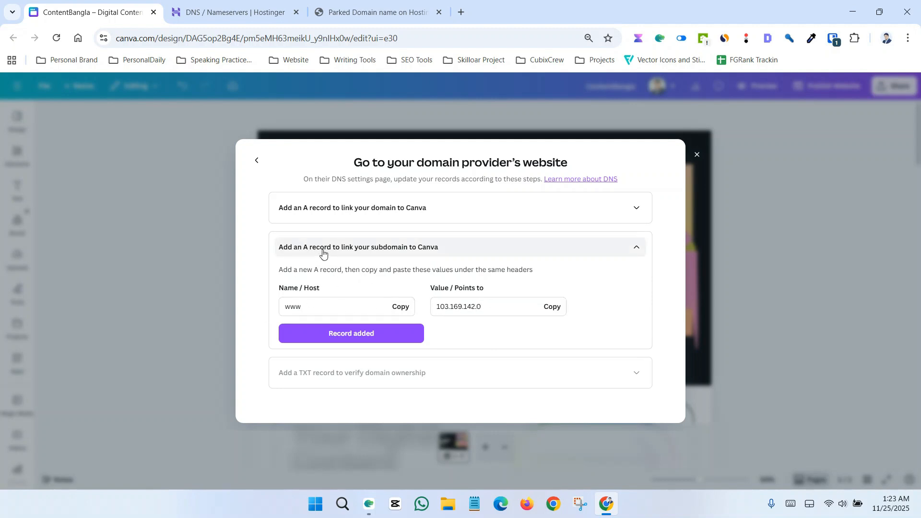
{"action": "left_click", "coordinate": [238, 14]}
{"action": "left_click", "coordinate": [320, 269]}
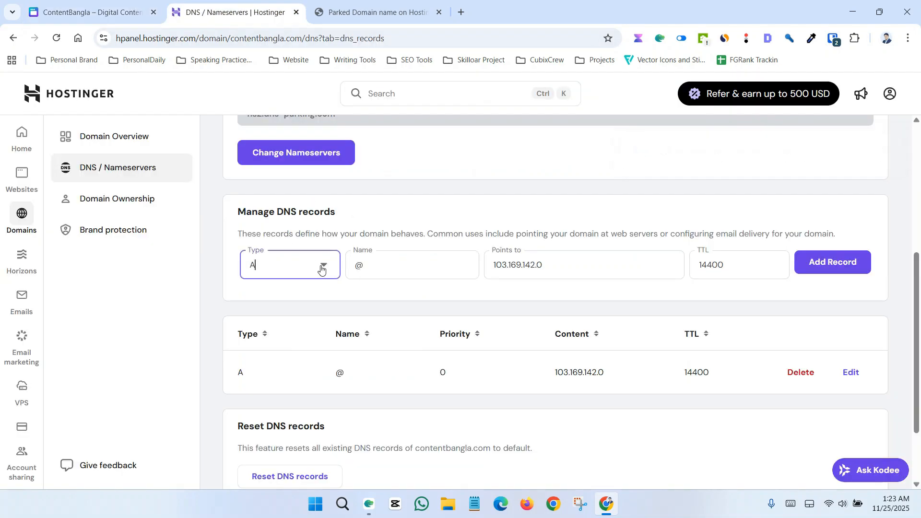
{"action": "left_click", "coordinate": [272, 309]}
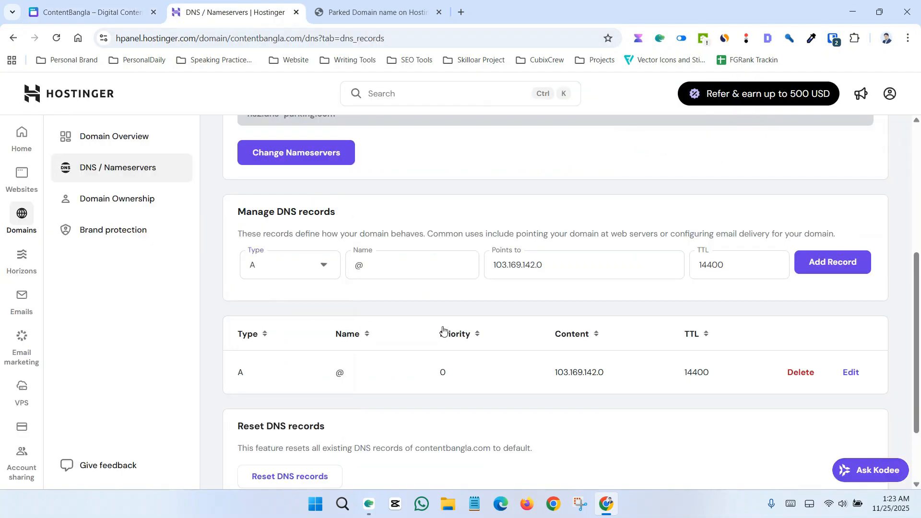
{"action": "left_click", "coordinate": [91, 12]}
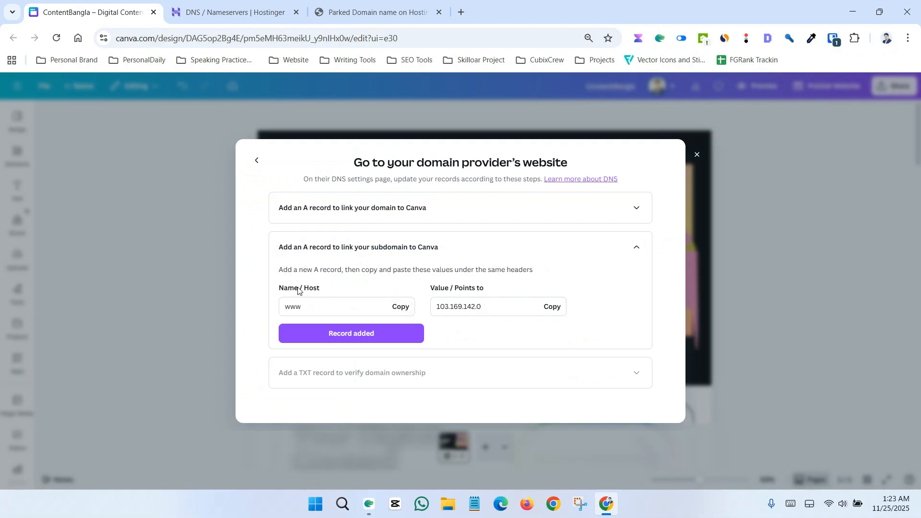
{"action": "left_click", "coordinate": [399, 307]}
{"action": "key", "text": "ctrl+Tab"}
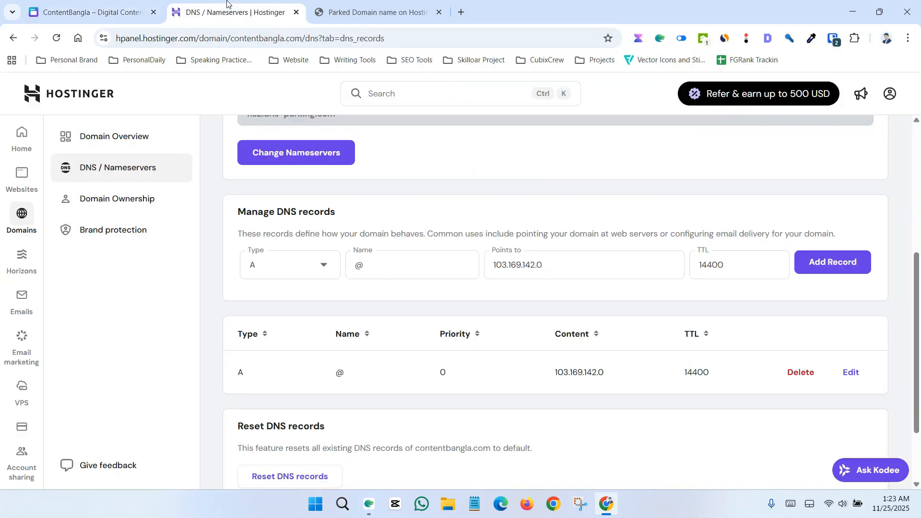
{"action": "left_click", "coordinate": [374, 268]}
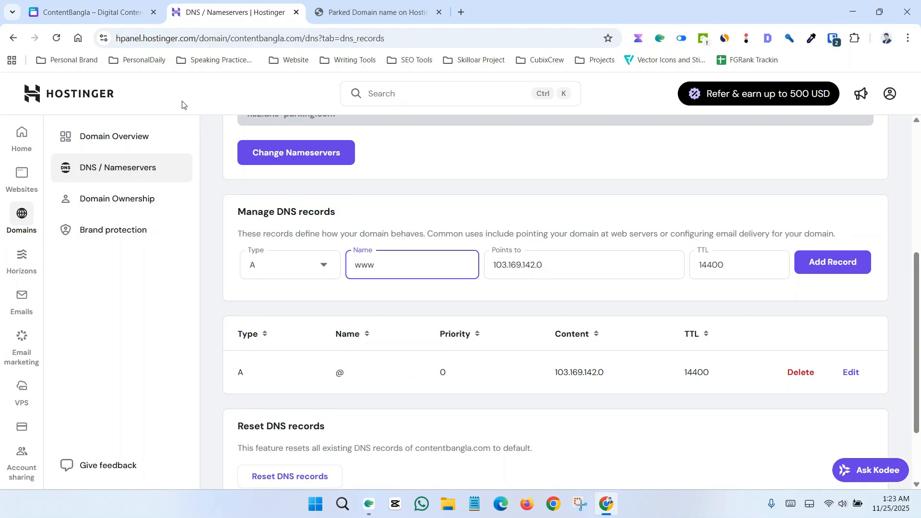
Step: Replace the www record's points-to value with 103.169.142.0 copied from Canva, add it in Hostinger and confirm the additional A record
{"action": "key", "text": "ctrl+shift+Tab"}
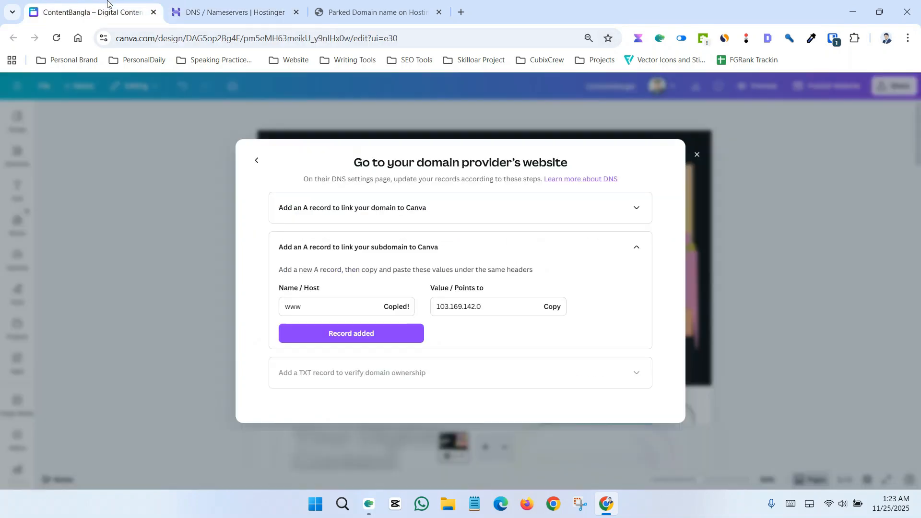
{"action": "left_click", "coordinate": [556, 311]}
{"action": "left_click", "coordinate": [243, 11]}
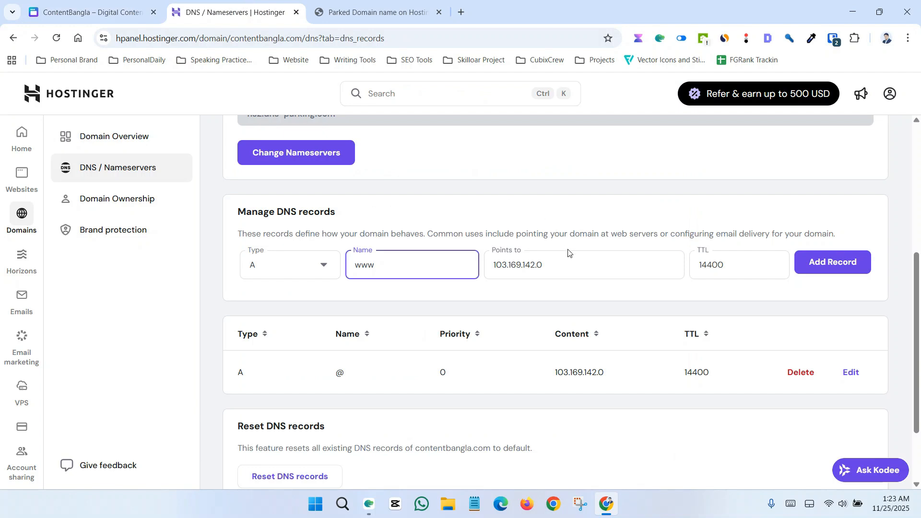
{"action": "left_click_drag", "start_coordinate": [567, 252], "coordinate": [476, 261]}
{"action": "key", "text": "BackSpace"}
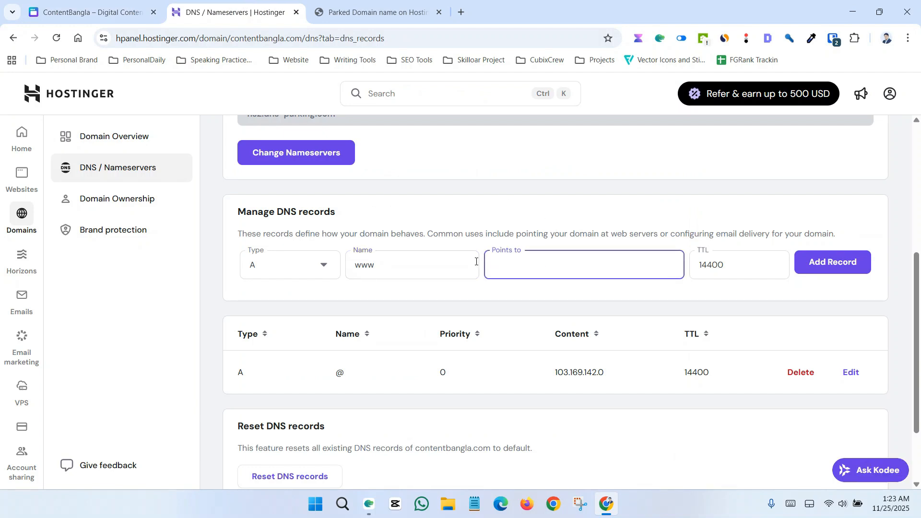
{"action": "key", "text": "ctrl+v"}
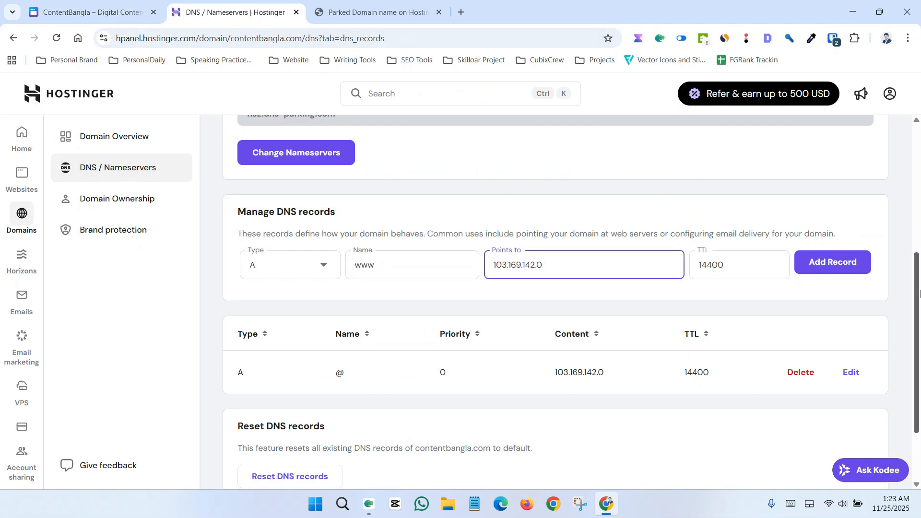
{"action": "left_click", "coordinate": [834, 265]}
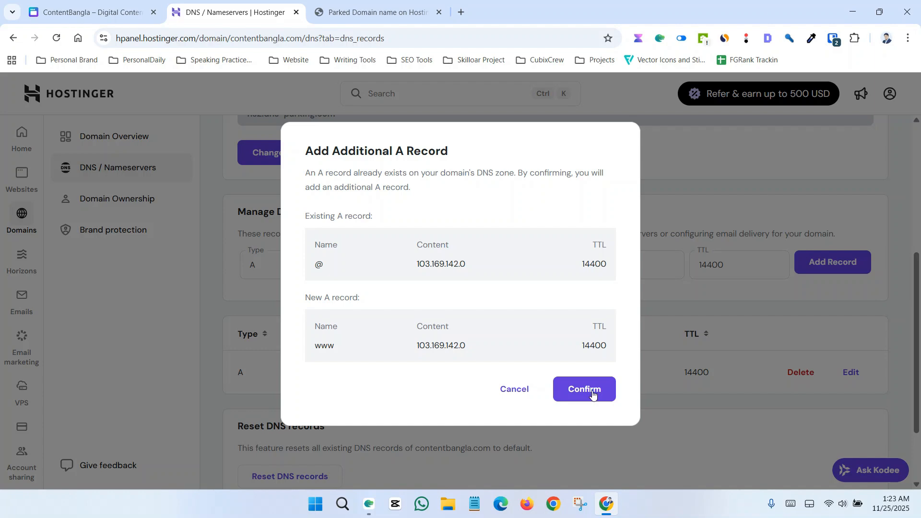
{"action": "left_click", "coordinate": [592, 391]}
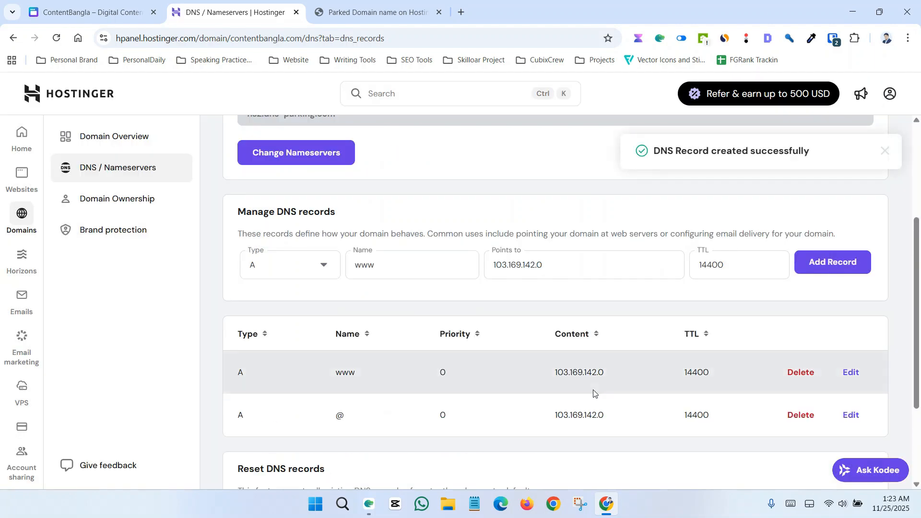
{"action": "scroll", "coordinate": [576, 350], "scroll_direction": "down", "scroll_amount": 3}
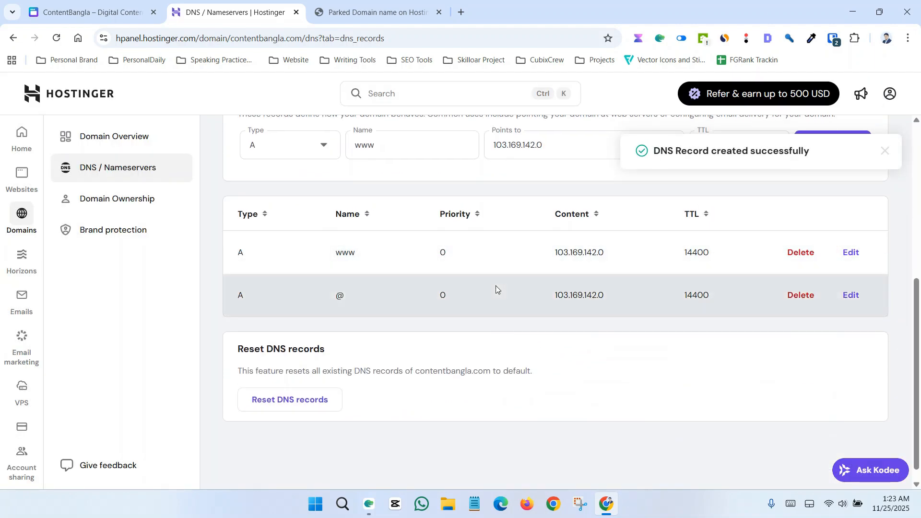
Step: Mark the subdomain A record as added in Canva, and set the type of the new DNS record in Hostinger to TXT
{"action": "left_click", "coordinate": [102, 10]}
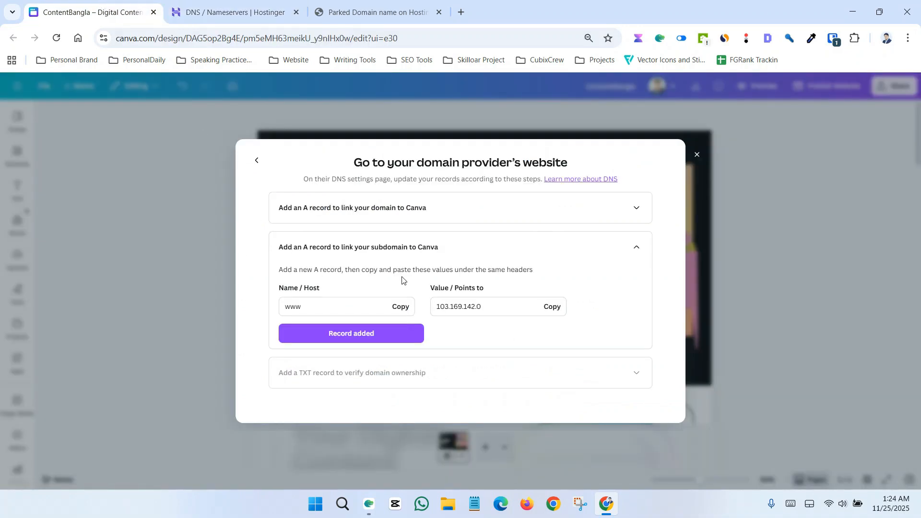
{"action": "left_click", "coordinate": [353, 334]}
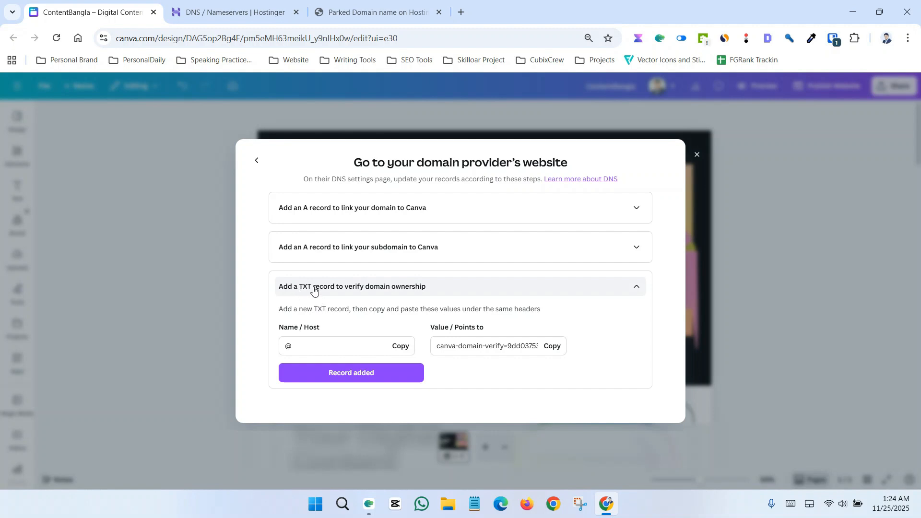
{"action": "key", "text": "ctrl+Tab"}
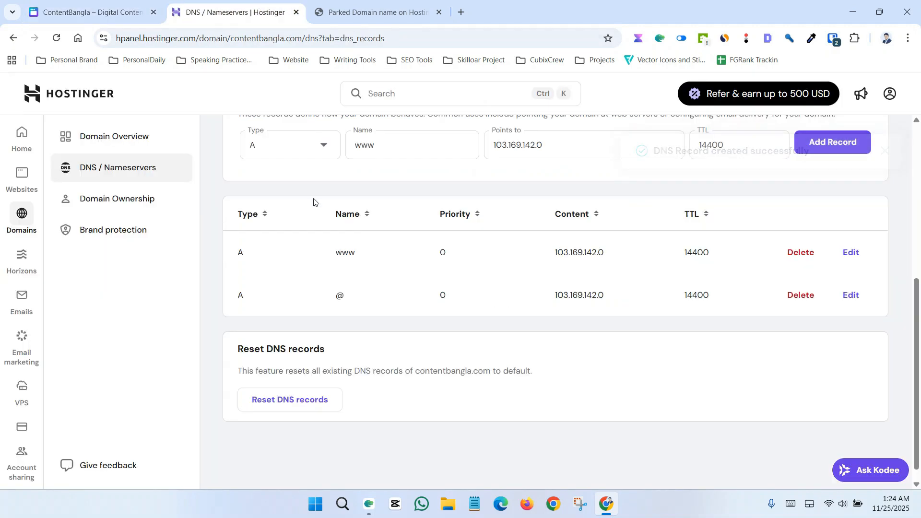
{"action": "scroll", "coordinate": [314, 201], "scroll_direction": "up", "scroll_amount": 2}
{"action": "left_click", "coordinate": [324, 211]}
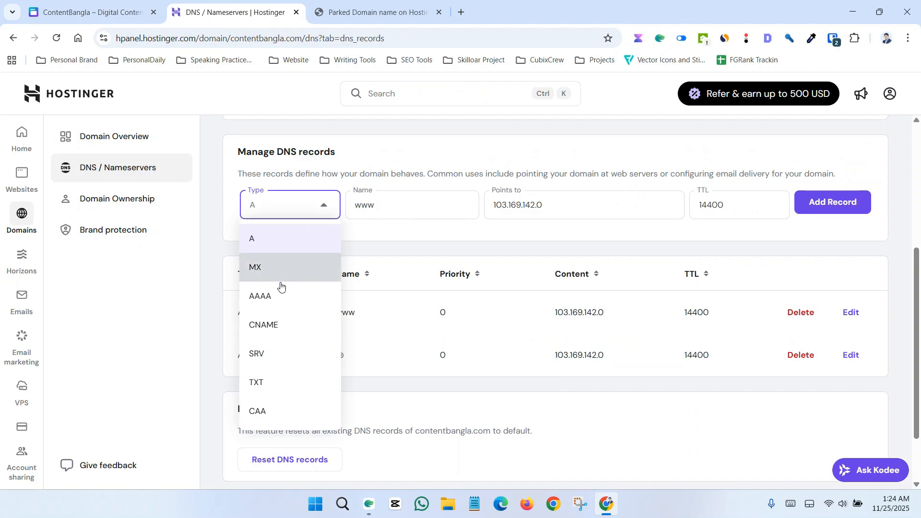
{"action": "scroll", "coordinate": [282, 297], "scroll_direction": "down", "scroll_amount": 1}
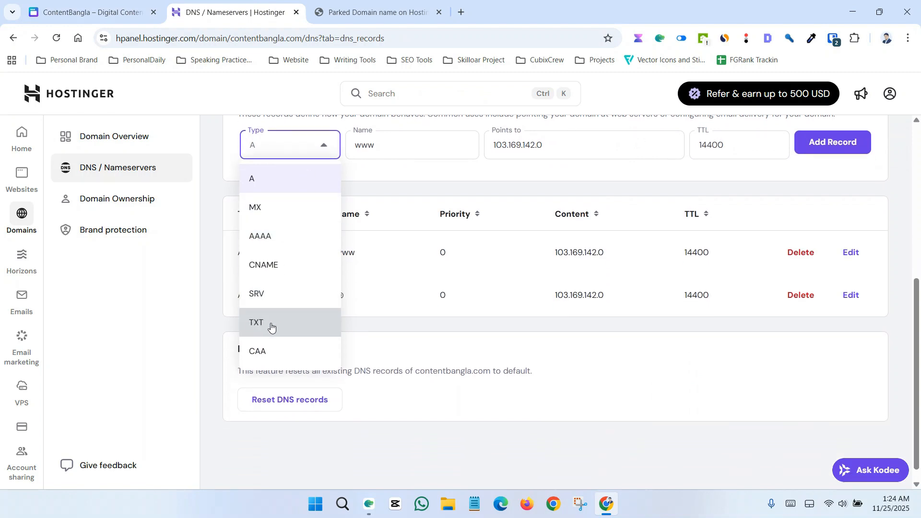
{"action": "left_click", "coordinate": [271, 326]}
{"action": "scroll", "coordinate": [330, 331], "scroll_direction": "up", "scroll_amount": 2}
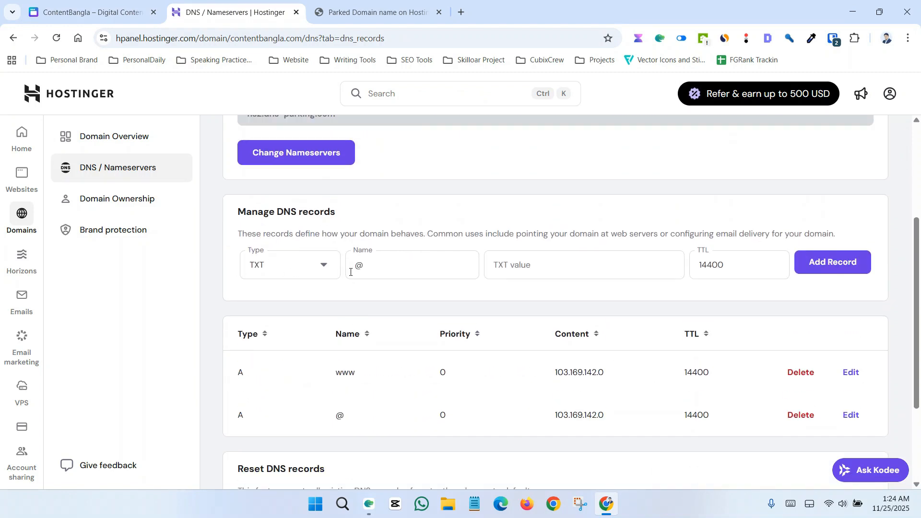
Step: Copy the TXT record's name @ from Canva into the name of the new TXT record in Hostinger
{"action": "left_click", "coordinate": [92, 12]}
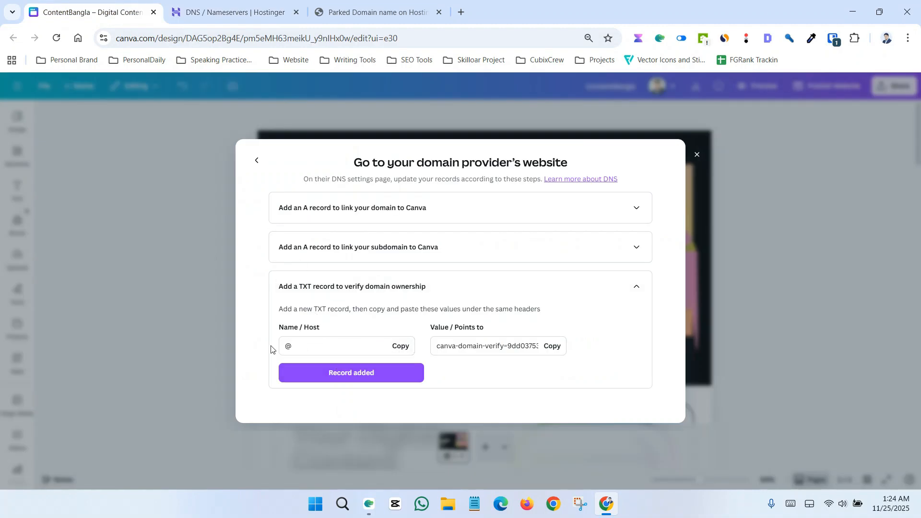
{"action": "left_click", "coordinate": [401, 346]}
{"action": "left_click", "coordinate": [259, 13]}
{"action": "left_click", "coordinate": [376, 266]}
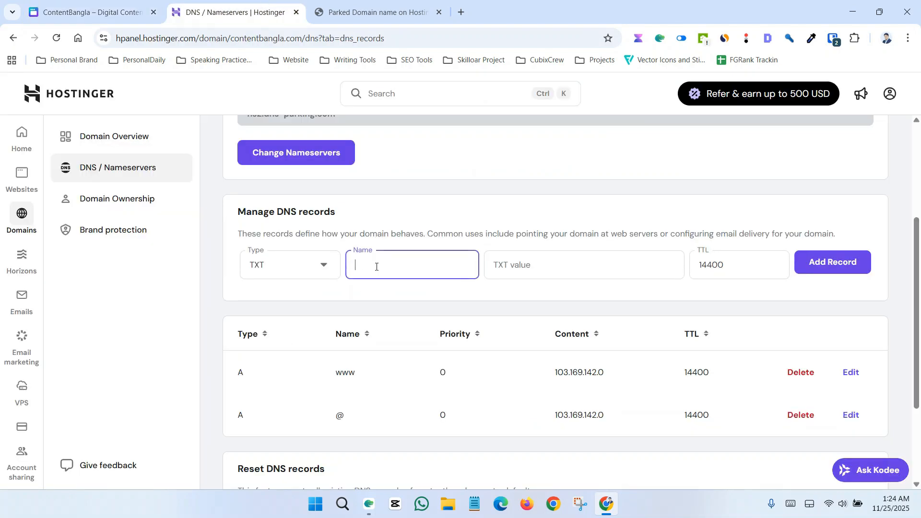
Step: Copy the TXT record's domain verification value from Canva into the TXT value of the new @ record in Hostinger and add the record
{"action": "left_click", "coordinate": [91, 12]}
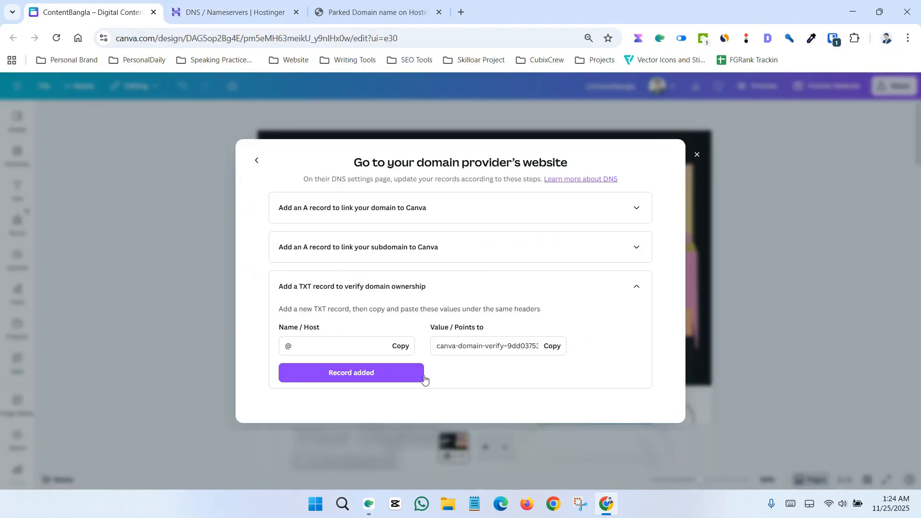
{"action": "left_click", "coordinate": [554, 346]}
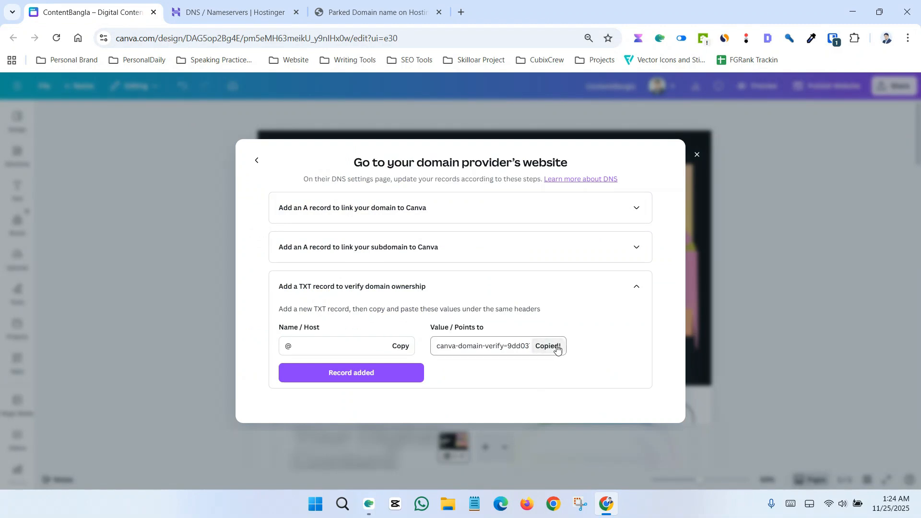
{"action": "left_click", "coordinate": [235, 12]}
{"action": "left_click", "coordinate": [545, 259]}
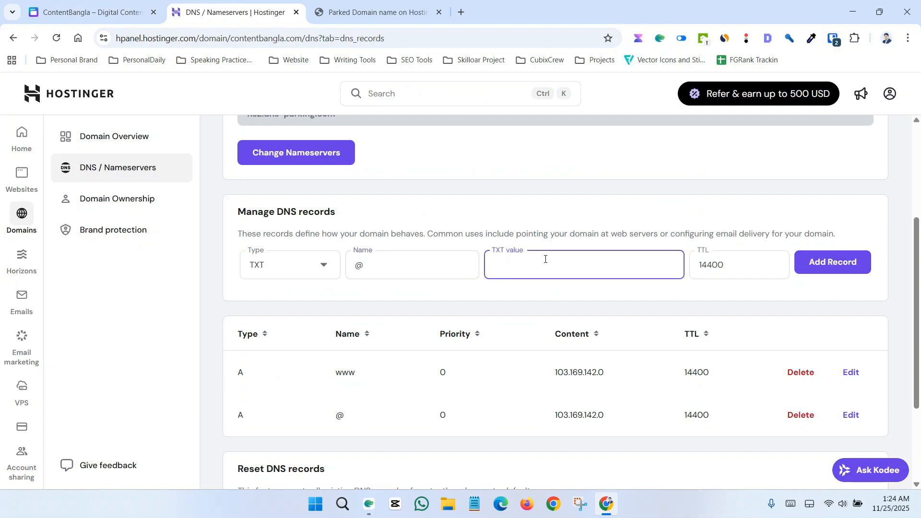
{"action": "key", "text": "ctrl+v"}
{"action": "left_click", "coordinate": [831, 262]}
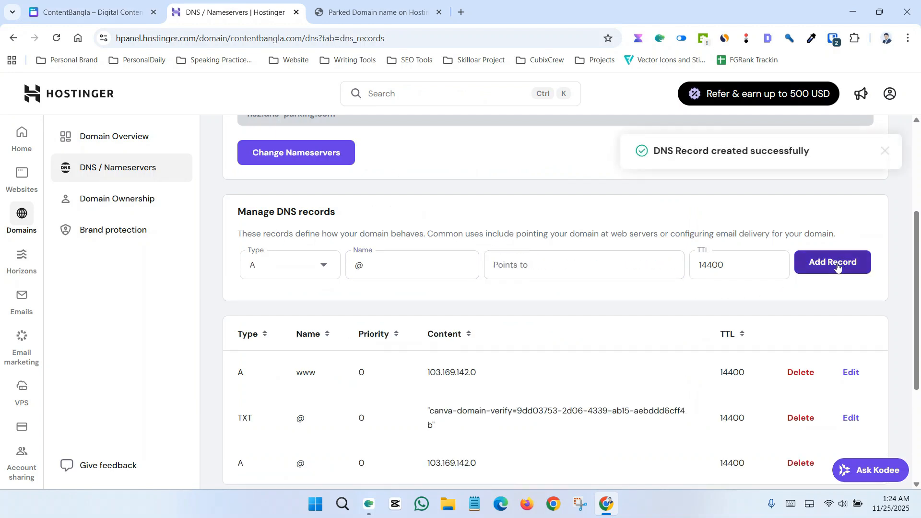
{"action": "scroll", "coordinate": [516, 288], "scroll_direction": "down", "scroll_amount": 2}
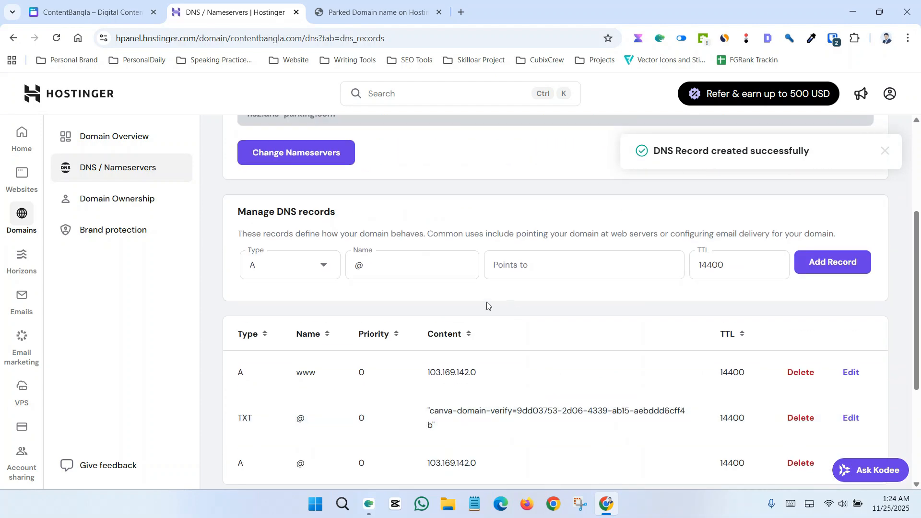
{"action": "scroll", "coordinate": [486, 302], "scroll_direction": "down", "scroll_amount": 3}
{"action": "scroll", "coordinate": [469, 290], "scroll_direction": "up", "scroll_amount": 1}
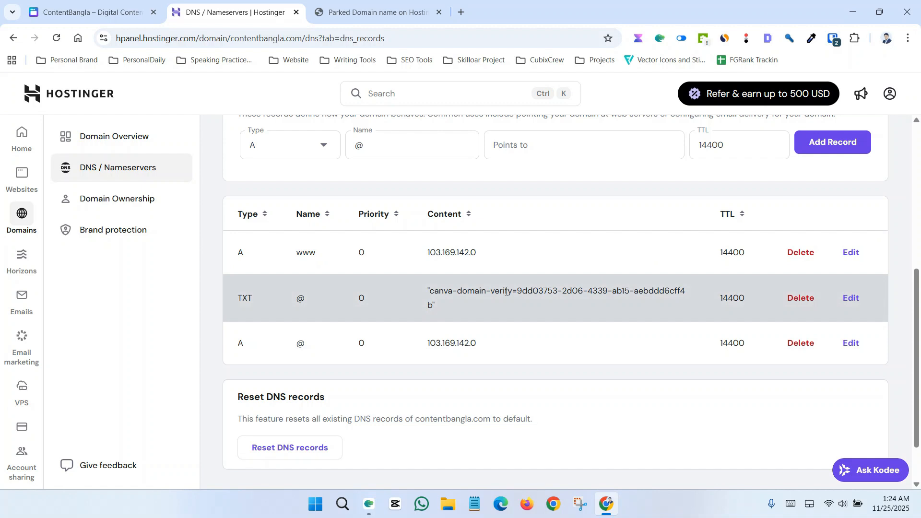
Step: Mark the TXT record as added in Canva, confirm that the DNS records are updated, and use this domain for the website
{"action": "left_click", "coordinate": [92, 13]}
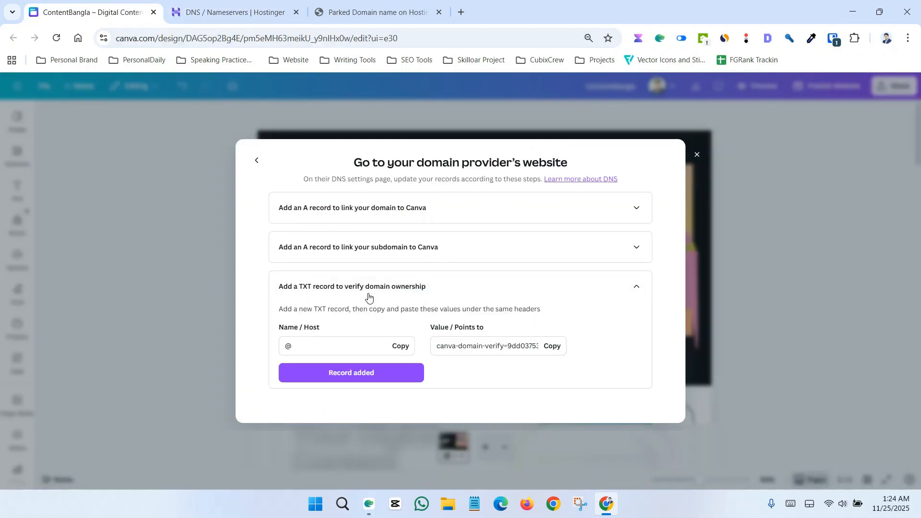
{"action": "left_click", "coordinate": [335, 377]}
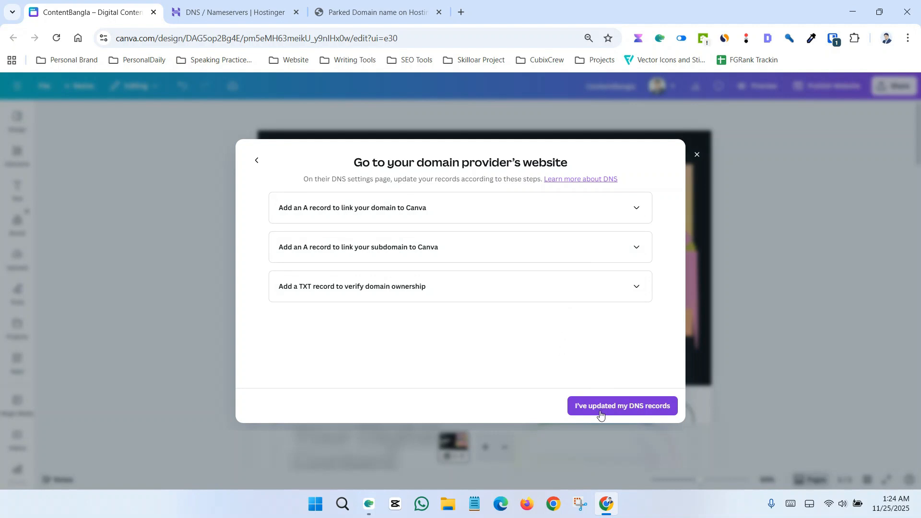
{"action": "left_click", "coordinate": [631, 410]}
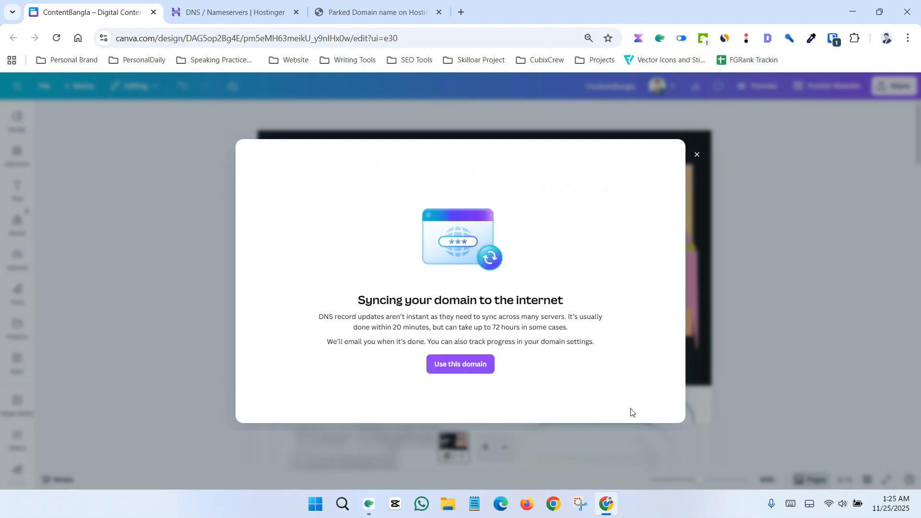
{"action": "left_click", "coordinate": [471, 370]}
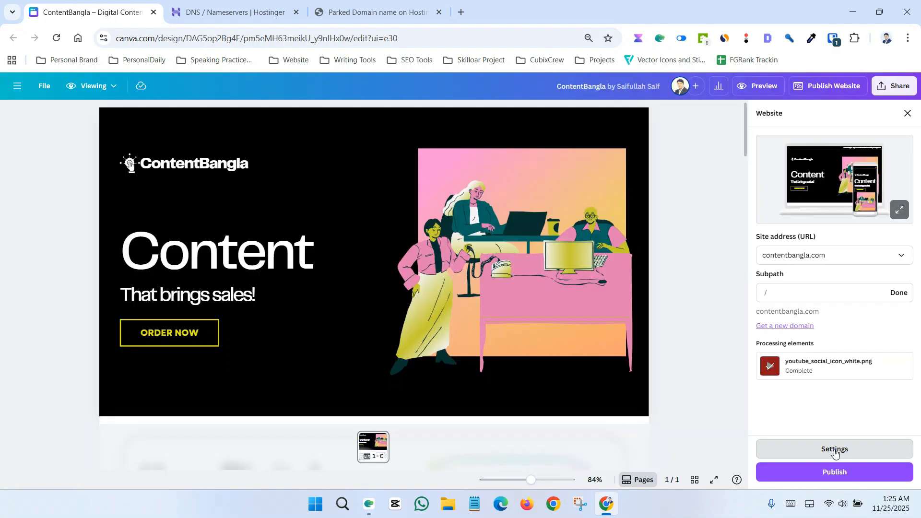
Step: Review the website settings in Canva, checking the site title and the home page's title and description
{"action": "left_click", "coordinate": [835, 449]}
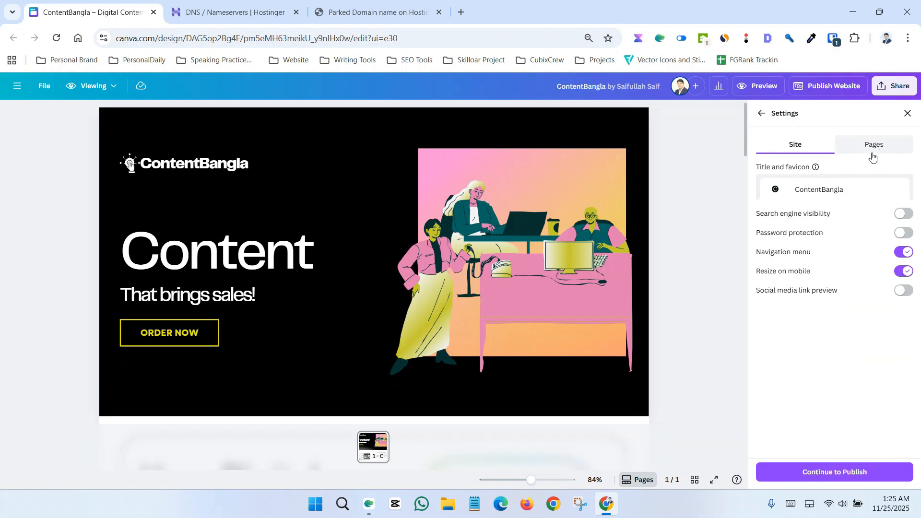
{"action": "left_click", "coordinate": [819, 192]}
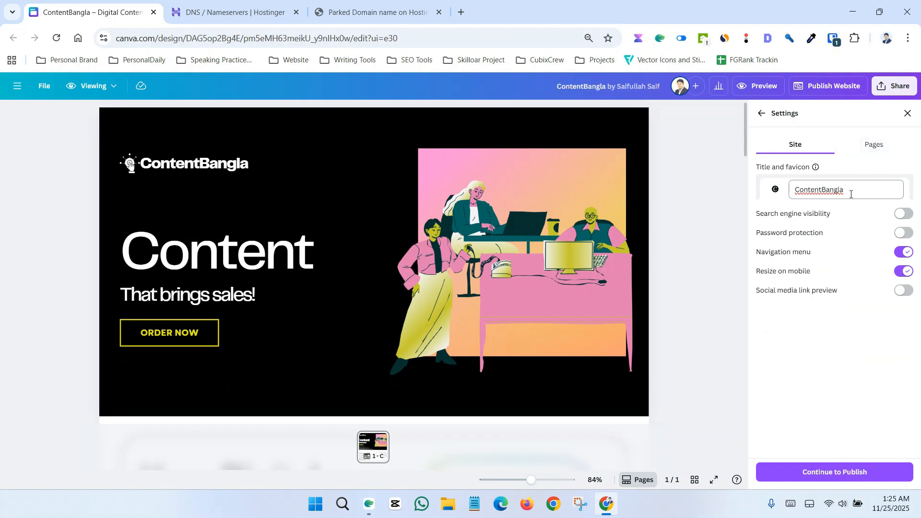
{"action": "left_click", "coordinate": [872, 144]}
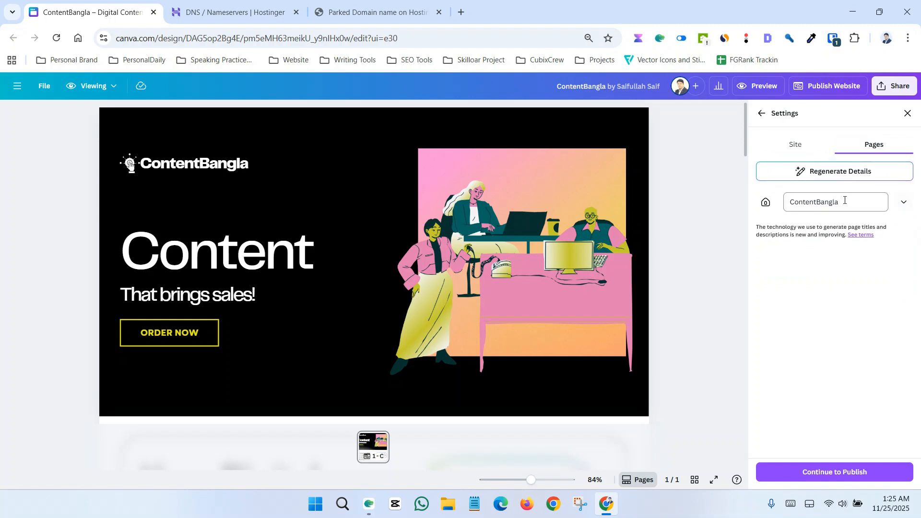
{"action": "left_click", "coordinate": [903, 203]}
{"action": "left_click", "coordinate": [833, 203]}
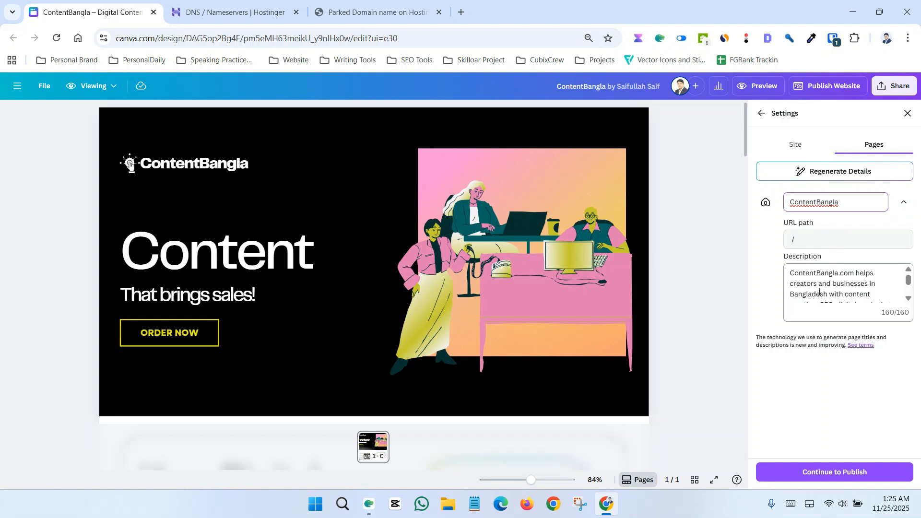
{"action": "left_click", "coordinate": [815, 286]}
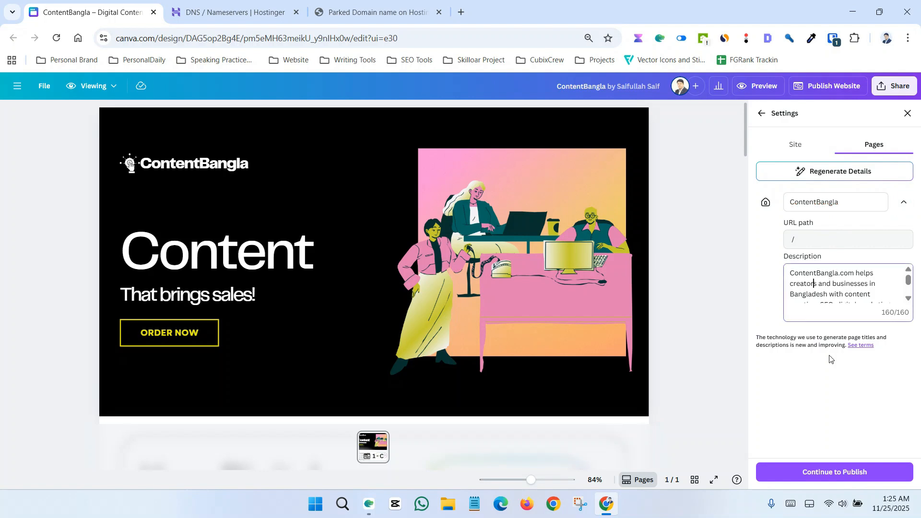
Step: Continue from the settings to publish the website at contentbangla.com, and copy its live address
{"action": "left_click", "coordinate": [826, 477]}
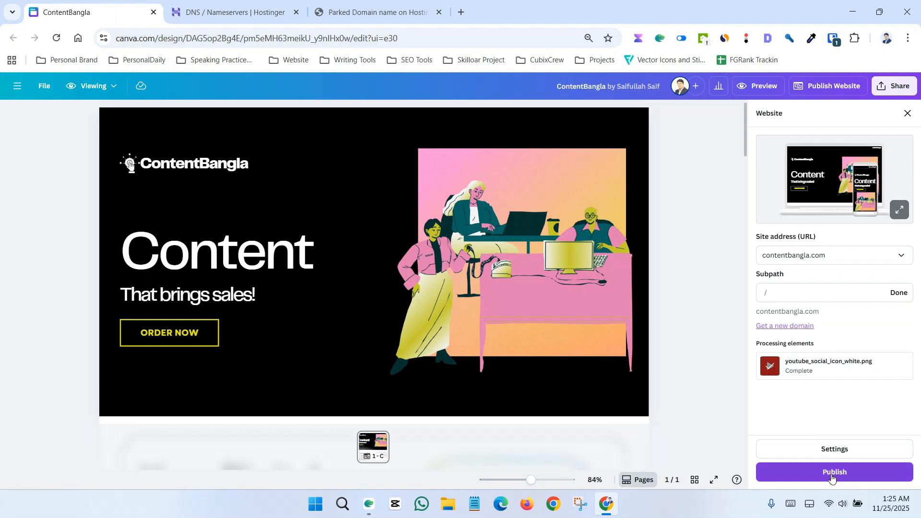
{"action": "left_click", "coordinate": [834, 474]}
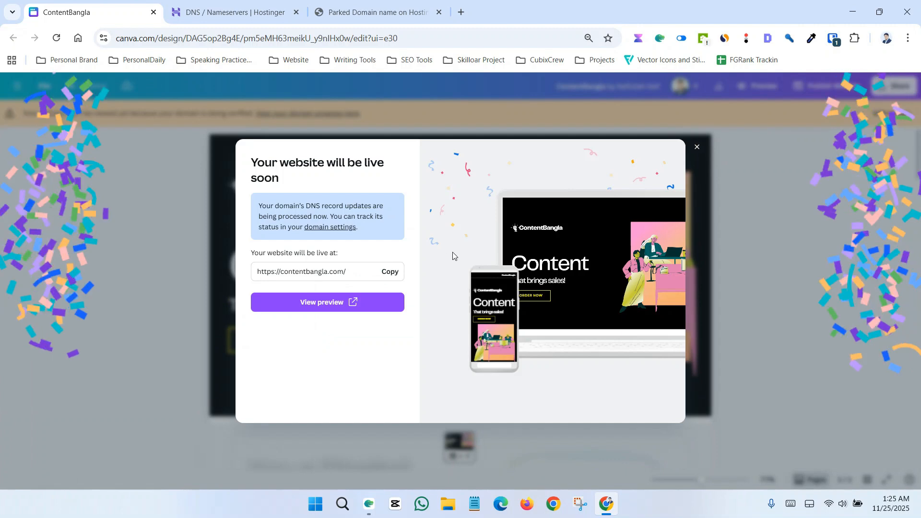
{"action": "left_click", "coordinate": [389, 272]}
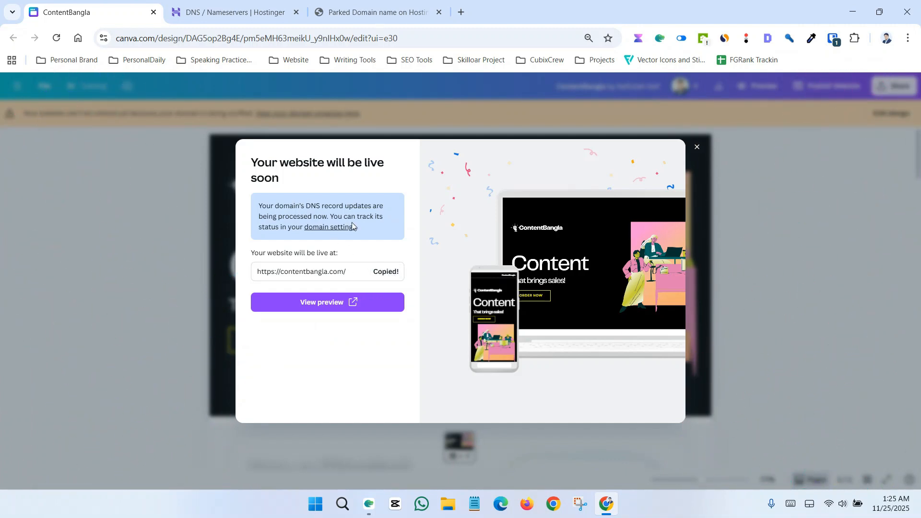
Step: Reload the open contentbangla.com page to check whether the domain shows the Canva website
{"action": "left_click", "coordinate": [363, 14]}
{"action": "right_click", "coordinate": [258, 94]}
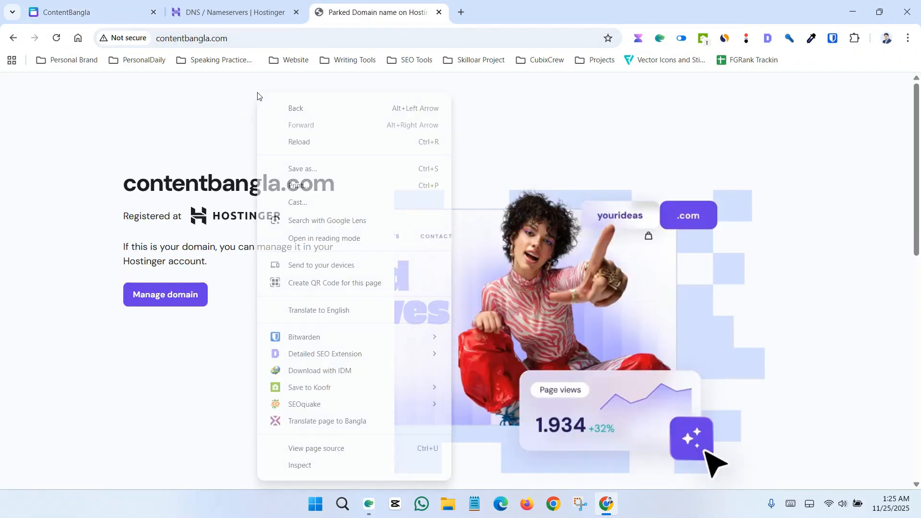
{"action": "left_click", "coordinate": [301, 142]}
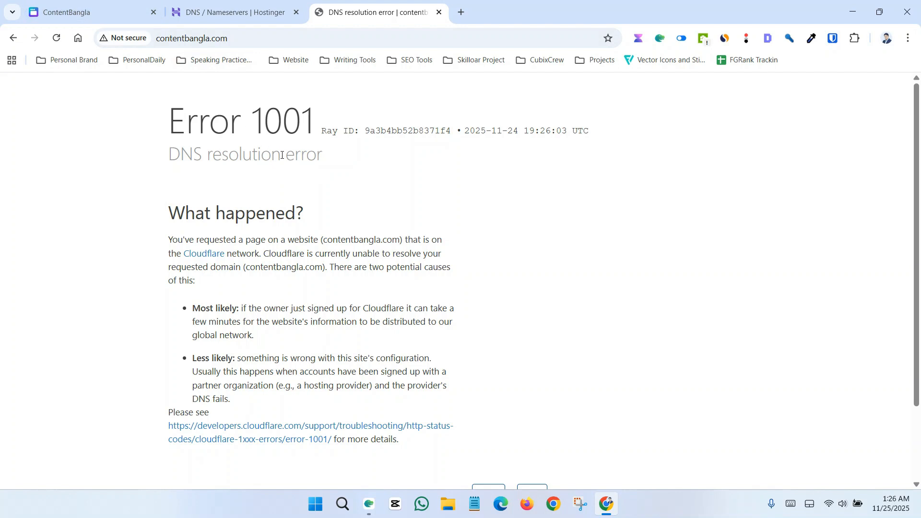
Step: Open the domain settings from Canva's publish confirmation, examine the DNS records' status and the website links notice, and refresh the DNS status
{"action": "left_click", "coordinate": [94, 9]}
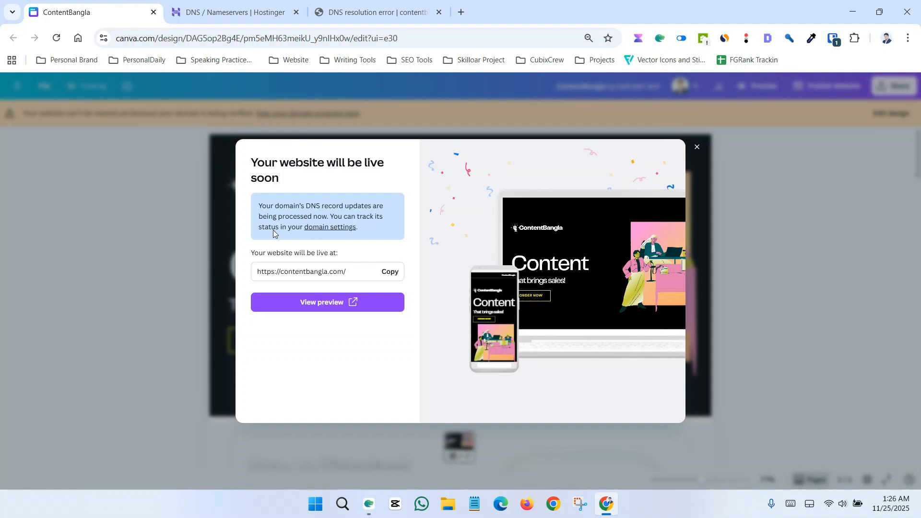
{"action": "left_click", "coordinate": [331, 229]}
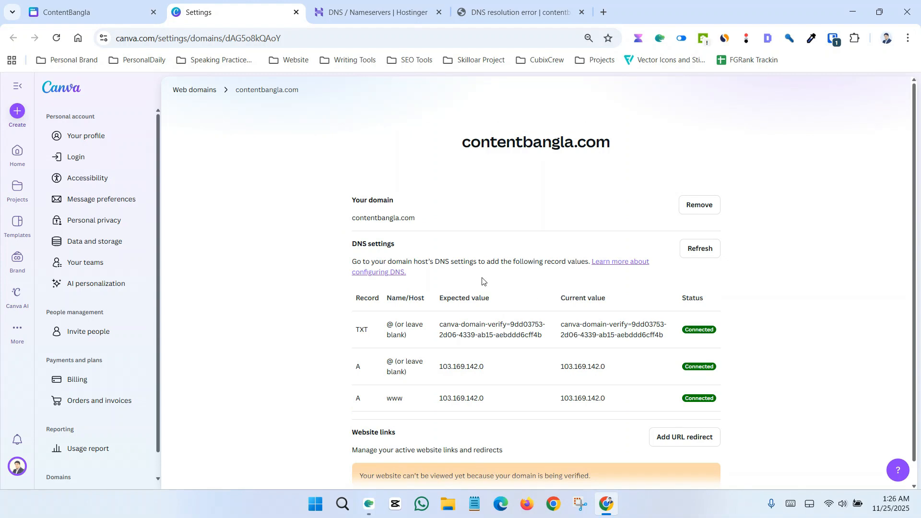
{"action": "scroll", "coordinate": [524, 236], "scroll_direction": "down", "scroll_amount": 1}
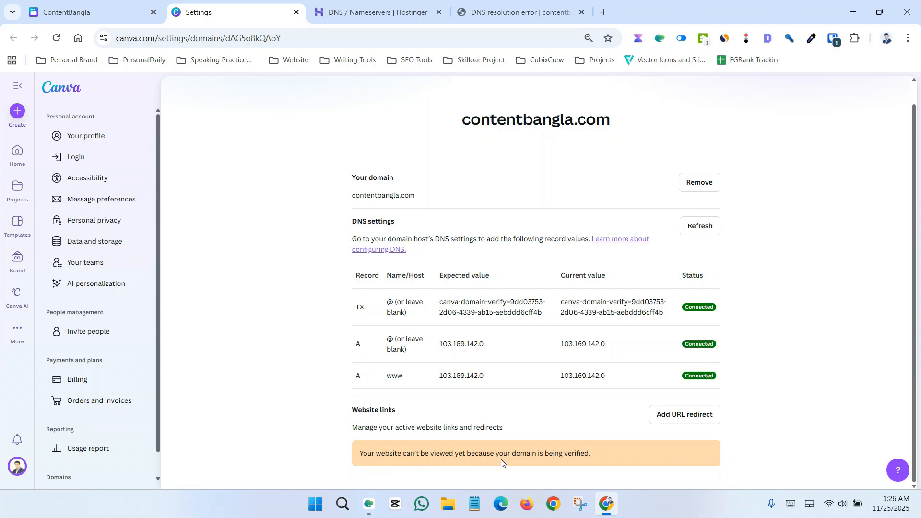
{"action": "left_click_drag", "start_coordinate": [598, 453], "coordinate": [335, 450]}
{"action": "left_click", "coordinate": [427, 441]}
{"action": "scroll", "coordinate": [439, 447], "scroll_direction": "up", "scroll_amount": 1}
{"action": "scroll", "coordinate": [440, 446], "scroll_direction": "down", "scroll_amount": 1}
{"action": "left_click", "coordinate": [702, 230]}
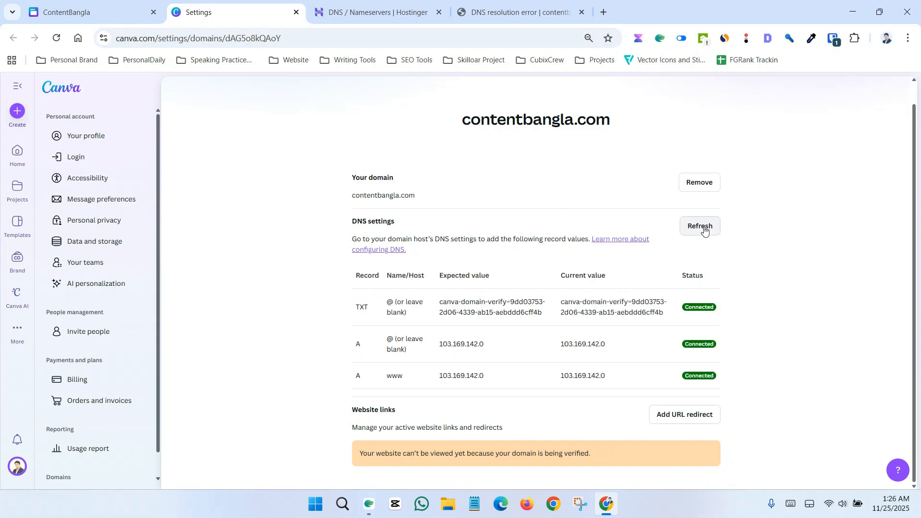
{"action": "left_click", "coordinate": [703, 230]}
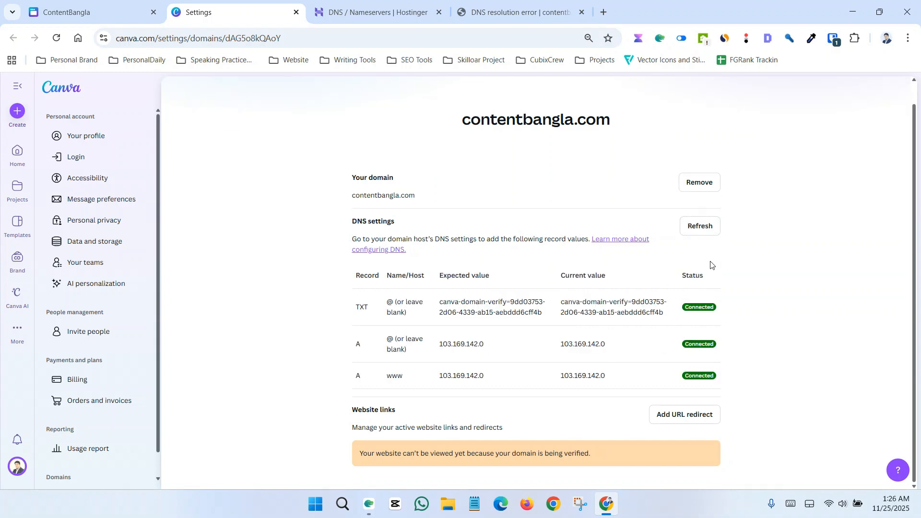
Step: Return to the contentbangla.com page and reload it to recheck whether the domain resolves
{"action": "key", "text": "ctrl+4"}
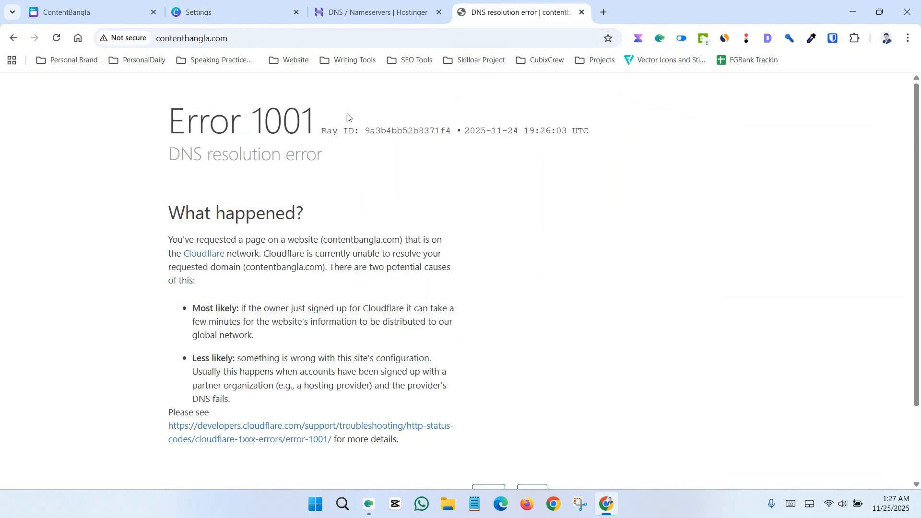
{"action": "right_click", "coordinate": [368, 96]}
{"action": "left_click", "coordinate": [410, 143]}
{"action": "left_click", "coordinate": [918, 16]}
{"action": "left_click", "coordinate": [917, 16]}
{"action": "left_click", "coordinate": [484, 221]}
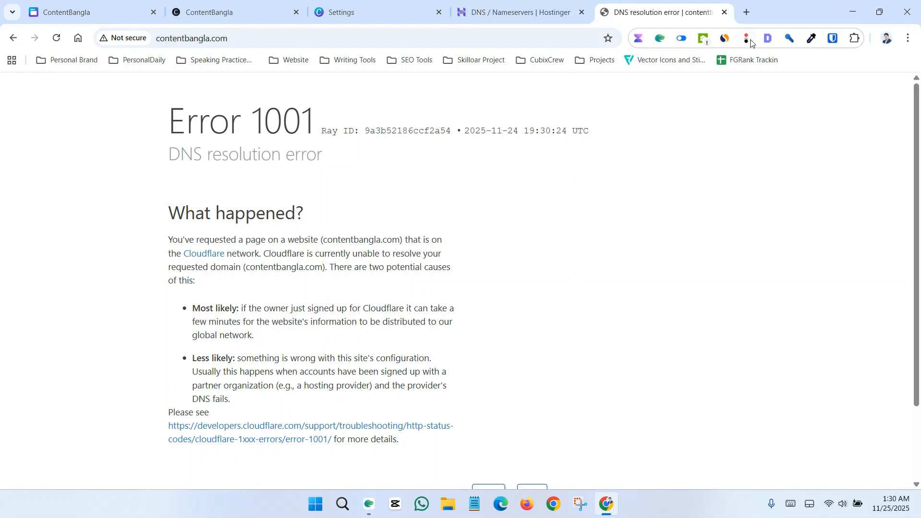
Step: Search Google for "dns checker" in a new browser tab and open the DNS Checker propagation tool at dnschecker.org
{"action": "left_click", "coordinate": [751, 17]}
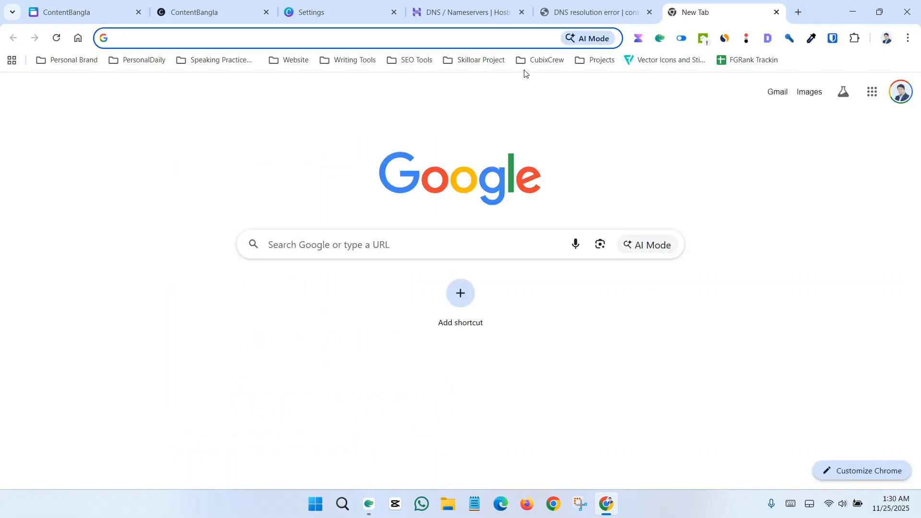
{"action": "type", "text": "dn"}
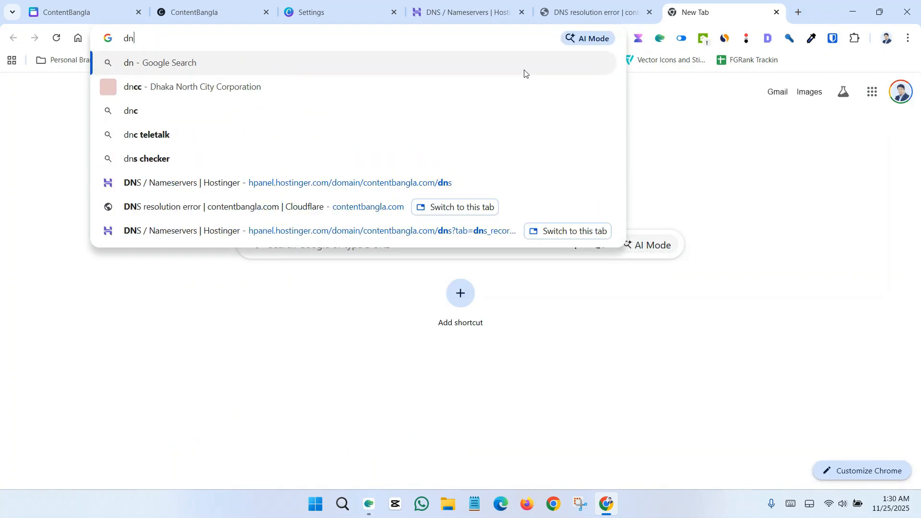
{"action": "type", "text": "s checker"}
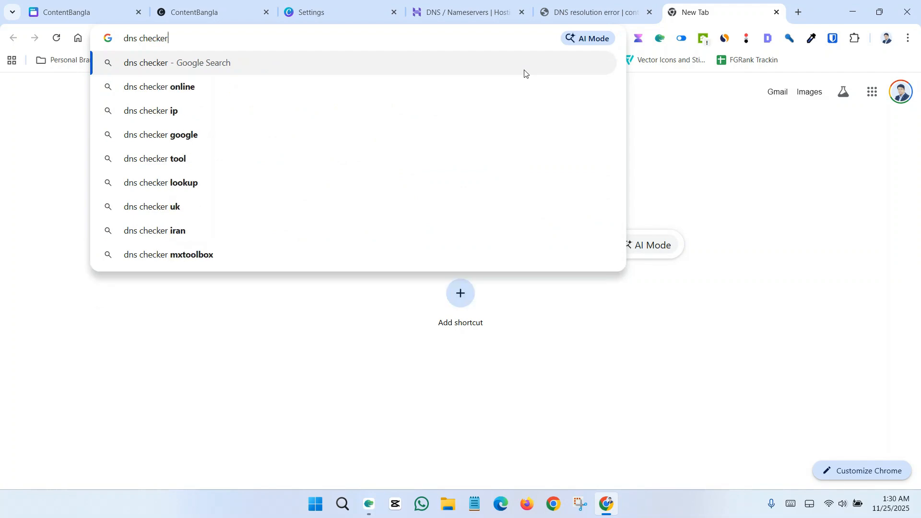
{"action": "key", "text": "Return"}
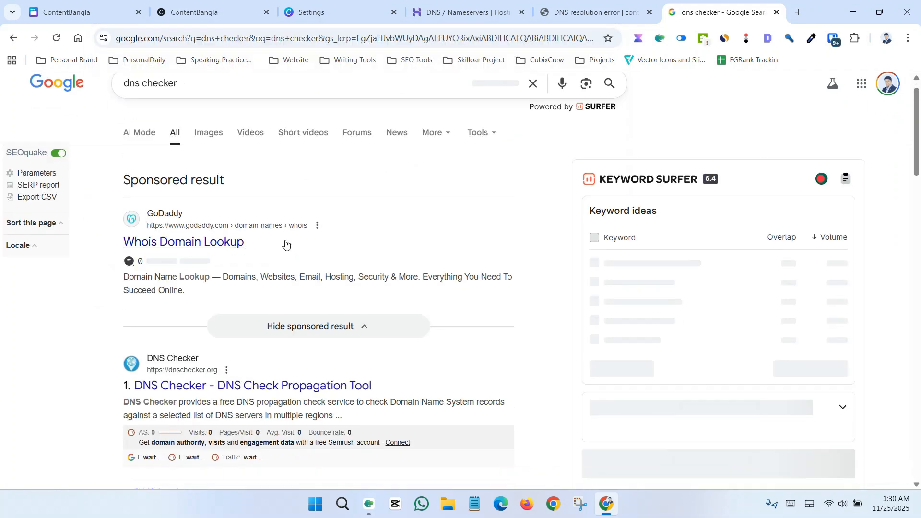
{"action": "scroll", "coordinate": [250, 297], "scroll_direction": "down", "scroll_amount": 1}
{"action": "left_click", "coordinate": [249, 294]}
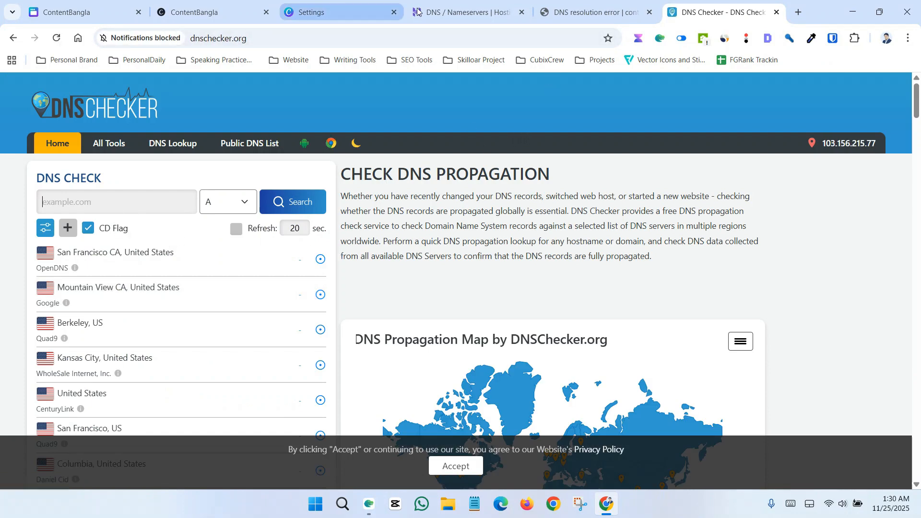
Step: Copy the contentbangla.com address from its open page and run an A-record propagation lookup for it in DNS Checker
{"action": "left_click", "coordinate": [590, 12]}
{"action": "left_click", "coordinate": [155, 37]}
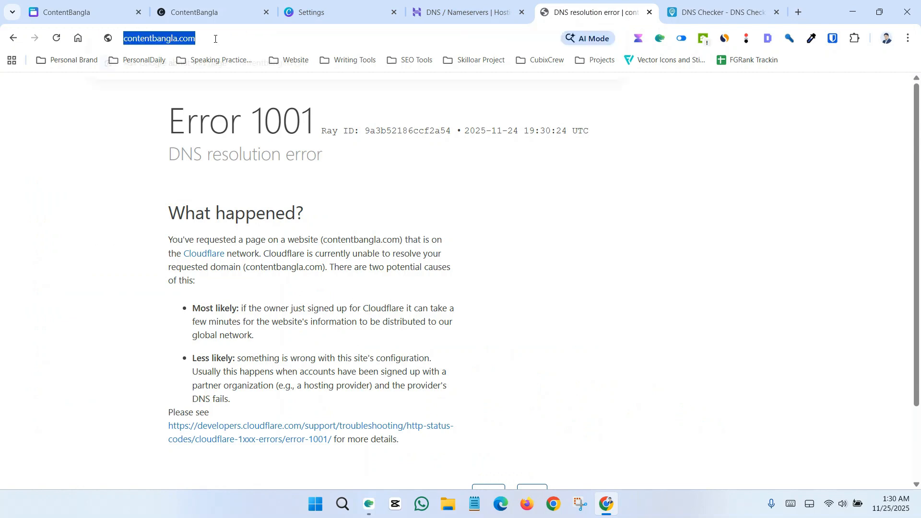
{"action": "double_click", "coordinate": [155, 38]}
{"action": "left_click", "coordinate": [155, 38]}
{"action": "right_click", "coordinate": [155, 38]}
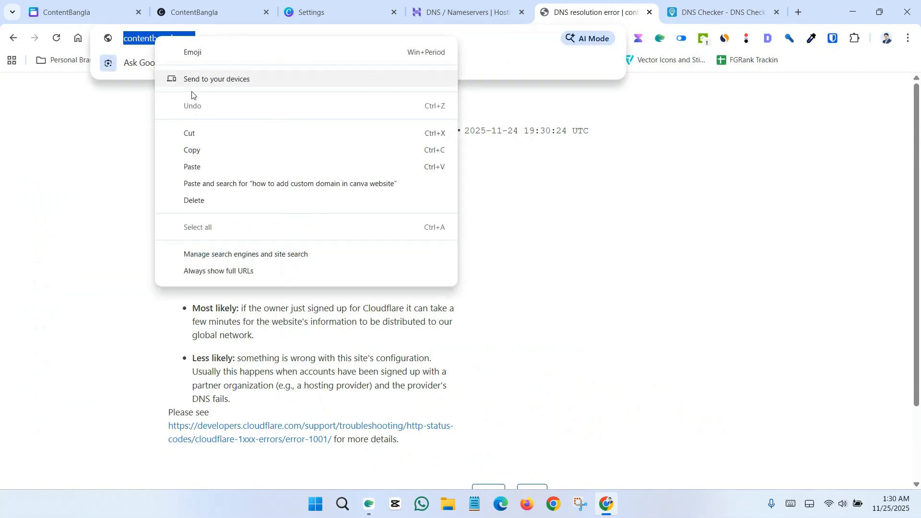
{"action": "left_click", "coordinate": [199, 149]}
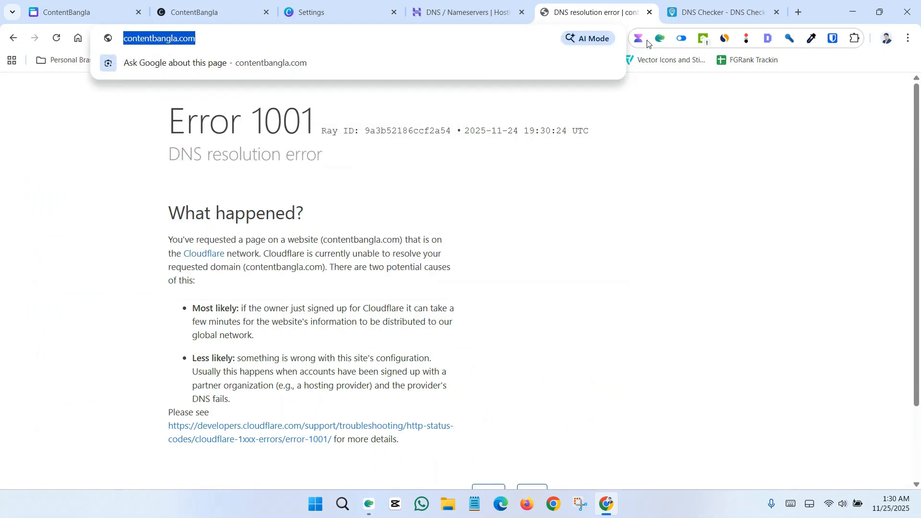
{"action": "left_click", "coordinate": [703, 11]}
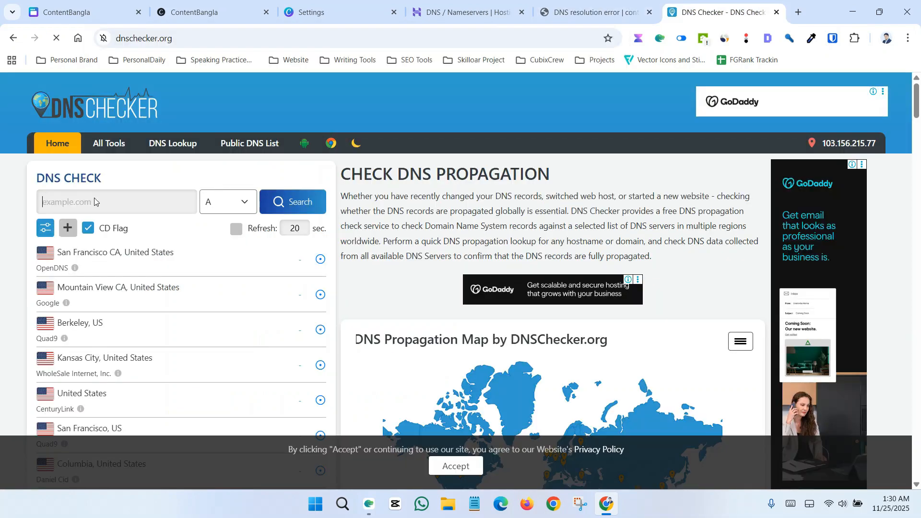
{"action": "key", "text": "ctrl+v"}
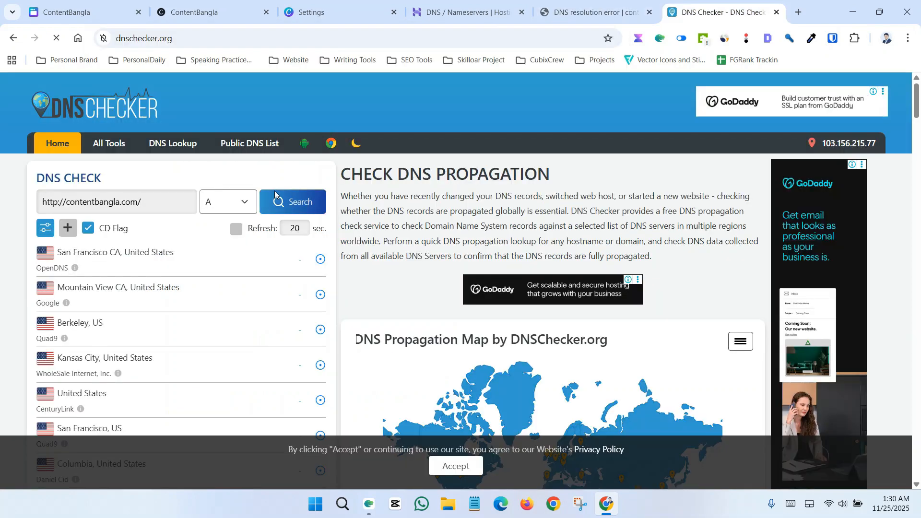
{"action": "left_click", "coordinate": [303, 204]}
Step: Examine the A-record results for contentbangla.com across the worldwide DNS server list and the propagation map
{"action": "scroll", "coordinate": [297, 288], "scroll_direction": "down", "scroll_amount": 3}
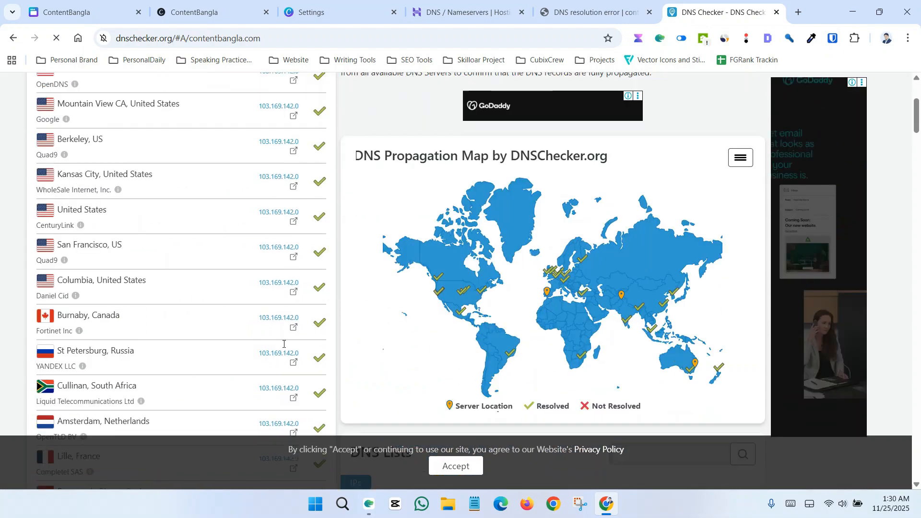
{"action": "scroll", "coordinate": [297, 322], "scroll_direction": "up", "scroll_amount": 3}
{"action": "scroll", "coordinate": [298, 322], "scroll_direction": "down", "scroll_amount": 3}
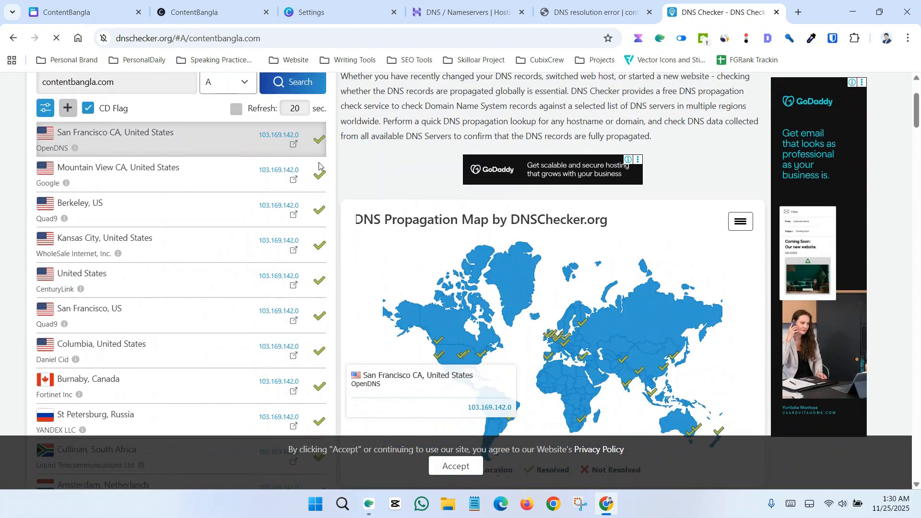
{"action": "scroll", "coordinate": [319, 225], "scroll_direction": "down", "scroll_amount": 2}
{"action": "scroll", "coordinate": [319, 287], "scroll_direction": "down", "scroll_amount": 8}
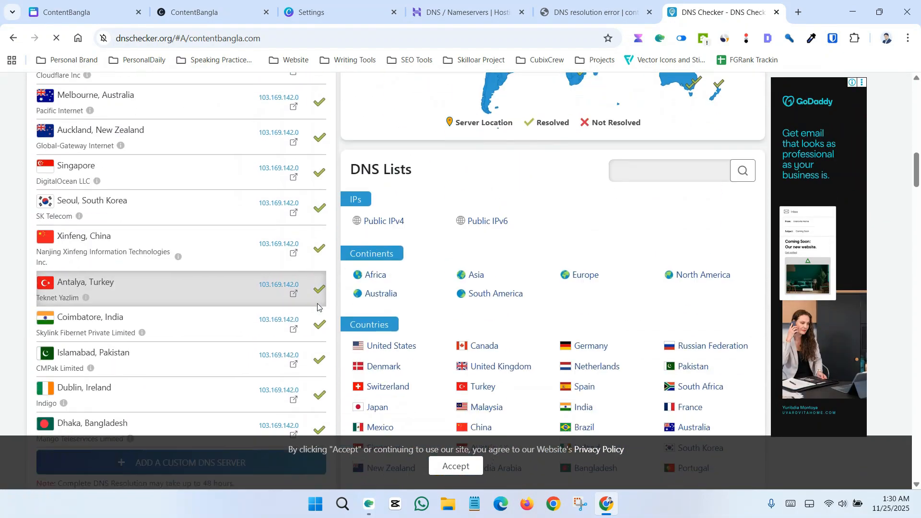
{"action": "scroll", "coordinate": [319, 323], "scroll_direction": "up", "scroll_amount": 15}
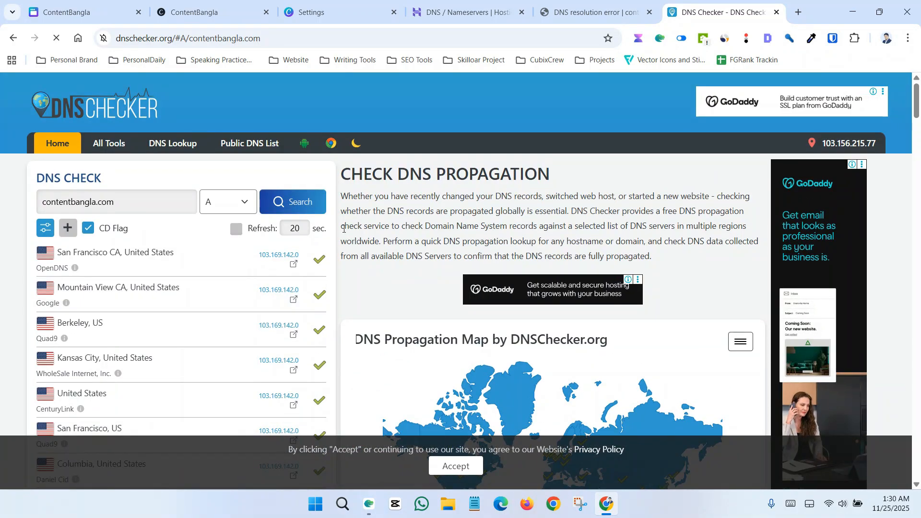
{"action": "scroll", "coordinate": [319, 288], "scroll_direction": "down", "scroll_amount": 9}
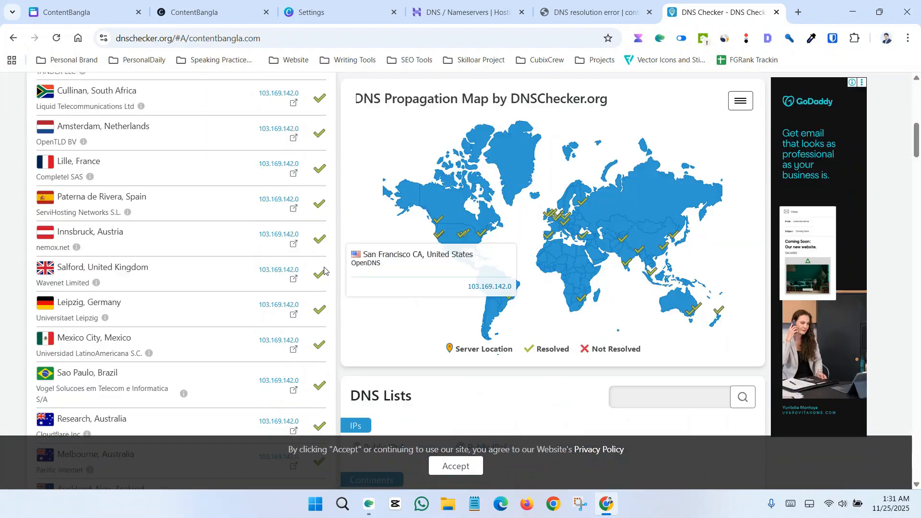
{"action": "scroll", "coordinate": [308, 315], "scroll_direction": "up", "scroll_amount": 10}
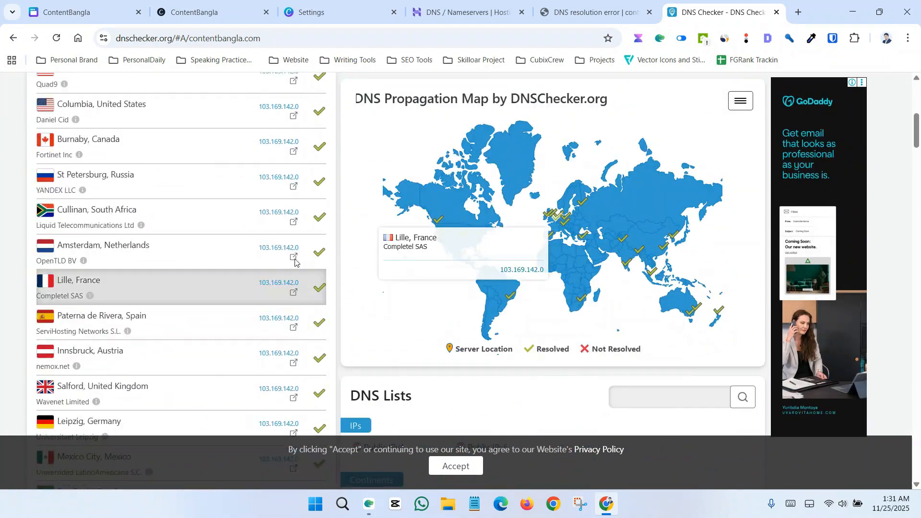
Step: Look through the live contentbangla.com website, reload it, and check that its sections display the published Canva design
{"action": "scroll", "coordinate": [319, 303], "scroll_direction": "down", "scroll_amount": 15}
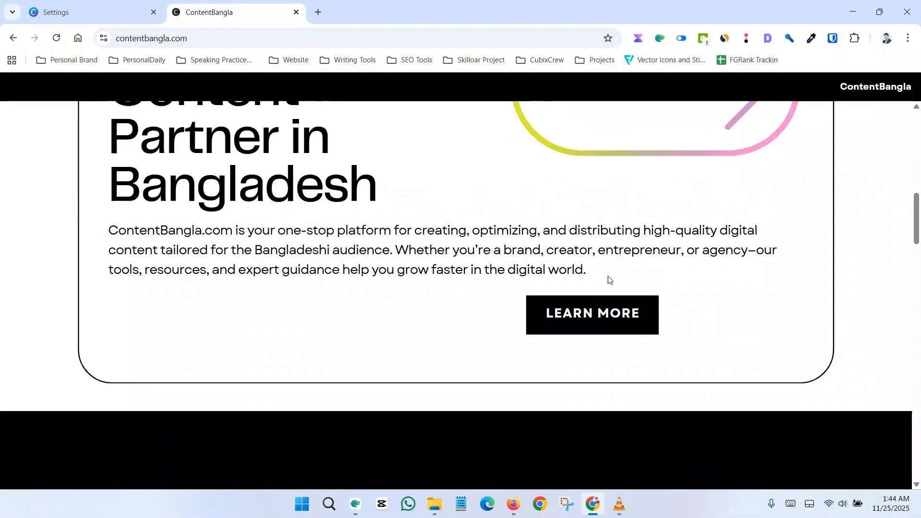
{"action": "scroll", "coordinate": [608, 279], "scroll_direction": "up", "scroll_amount": 8}
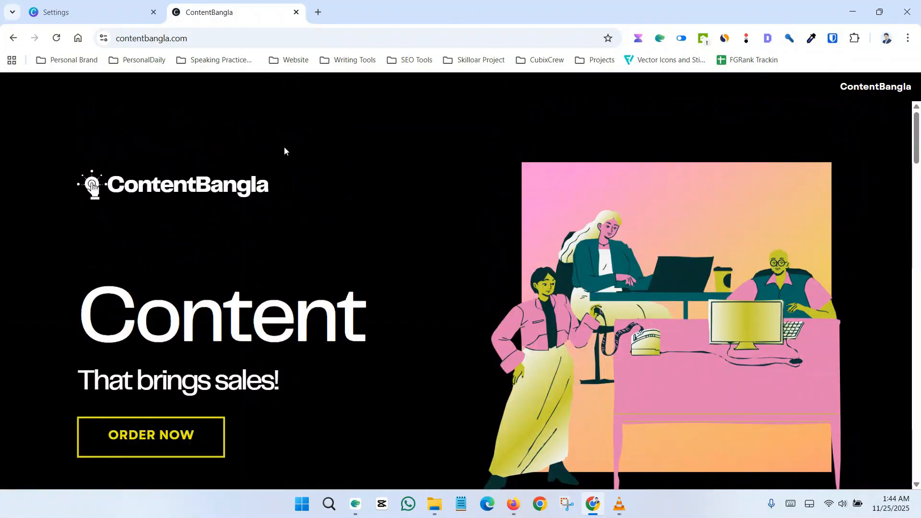
{"action": "right_click", "coordinate": [225, 13]}
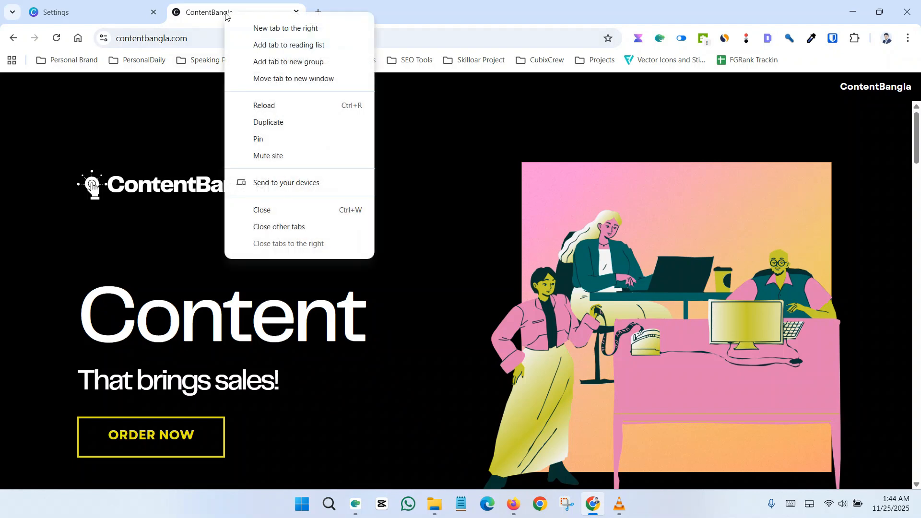
{"action": "left_click", "coordinate": [264, 106]}
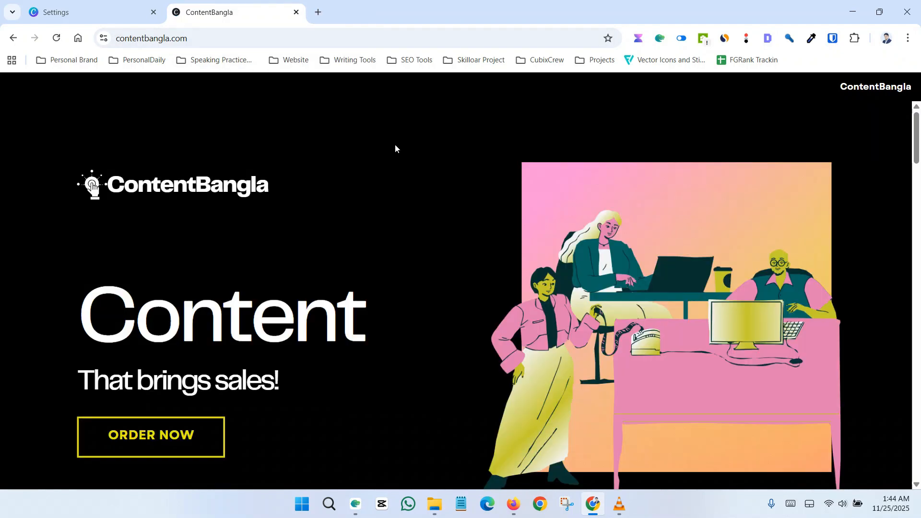
{"action": "scroll", "coordinate": [416, 221], "scroll_direction": "down", "scroll_amount": 3}
{"action": "scroll", "coordinate": [415, 221], "scroll_direction": "up", "scroll_amount": 3}
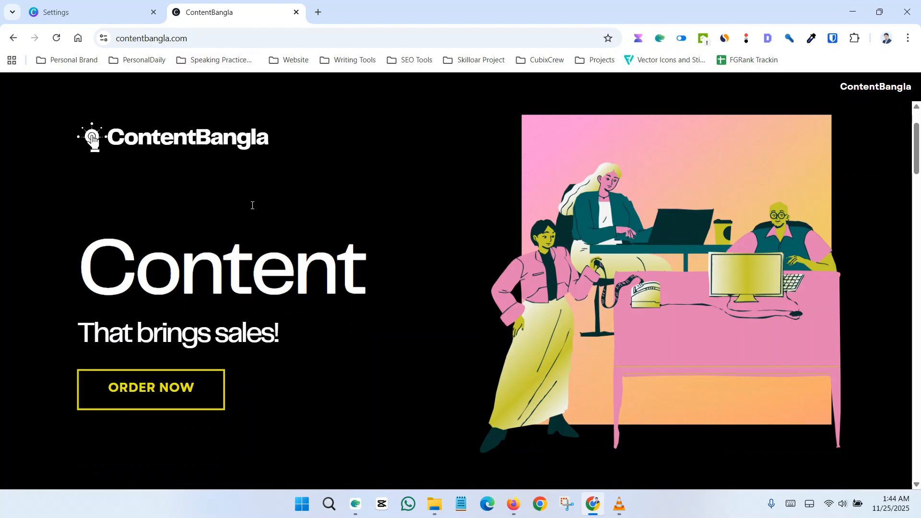
{"action": "scroll", "coordinate": [251, 206], "scroll_direction": "down", "scroll_amount": 10}
{"action": "scroll", "coordinate": [253, 215], "scroll_direction": "down", "scroll_amount": 5}
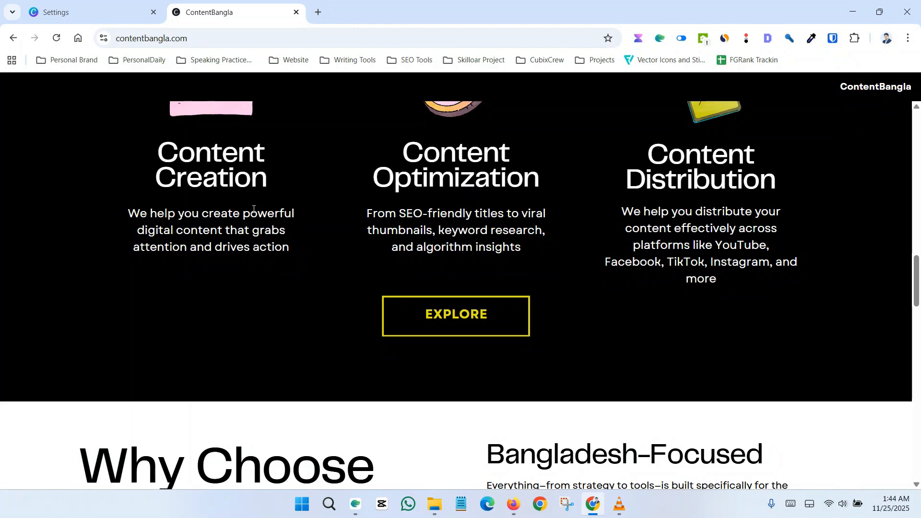
{"action": "scroll", "coordinate": [269, 166], "scroll_direction": "up", "scroll_amount": 15}
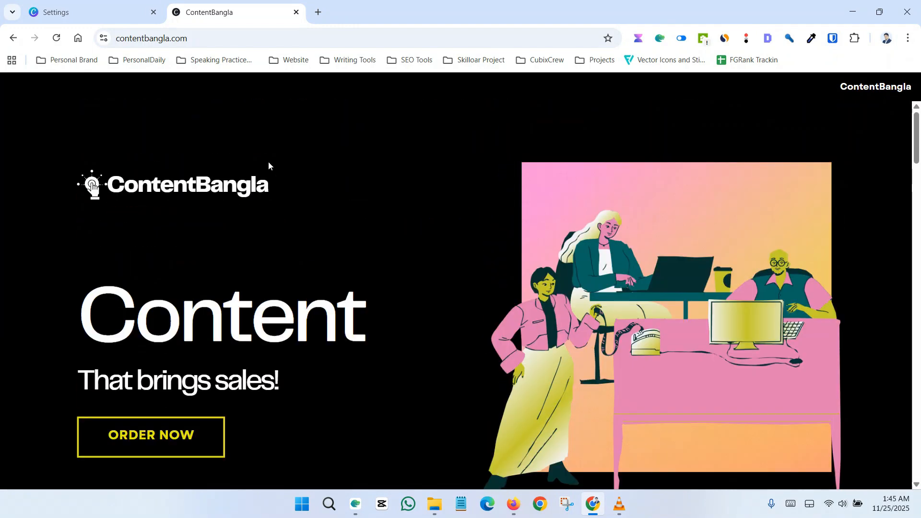